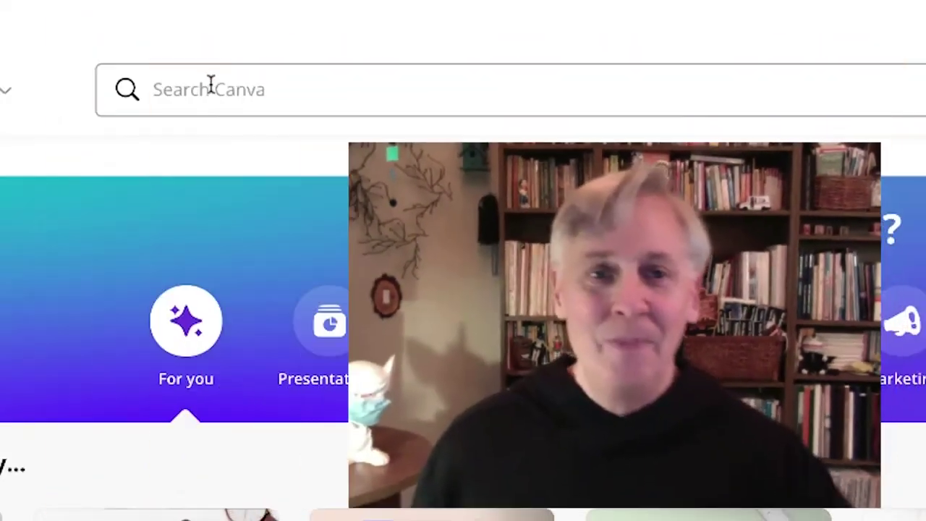
Step: Search Canva for 'thumbnails' and start a blank YouTube Thumbnail design
{"action": "left_click", "coordinate": [209, 86]}
{"action": "type", "text": "thumbnails"}
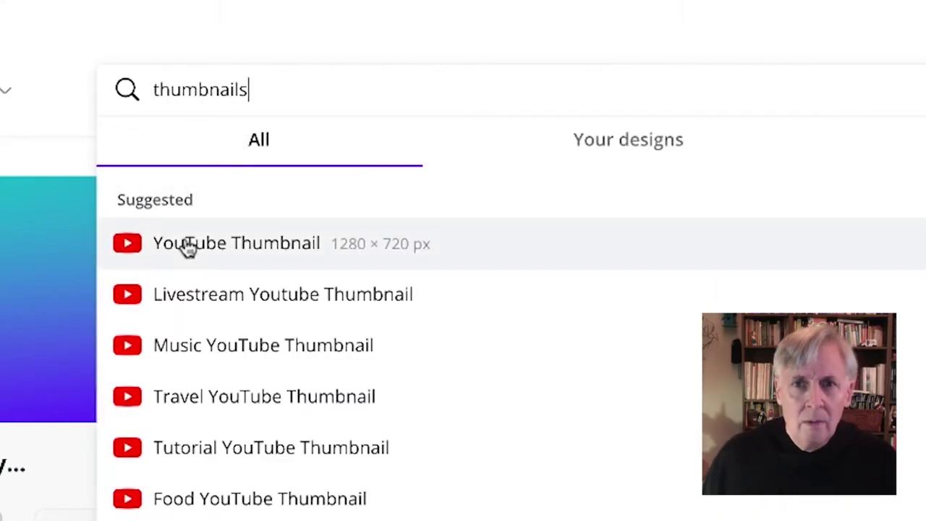
{"action": "left_click", "coordinate": [188, 248]}
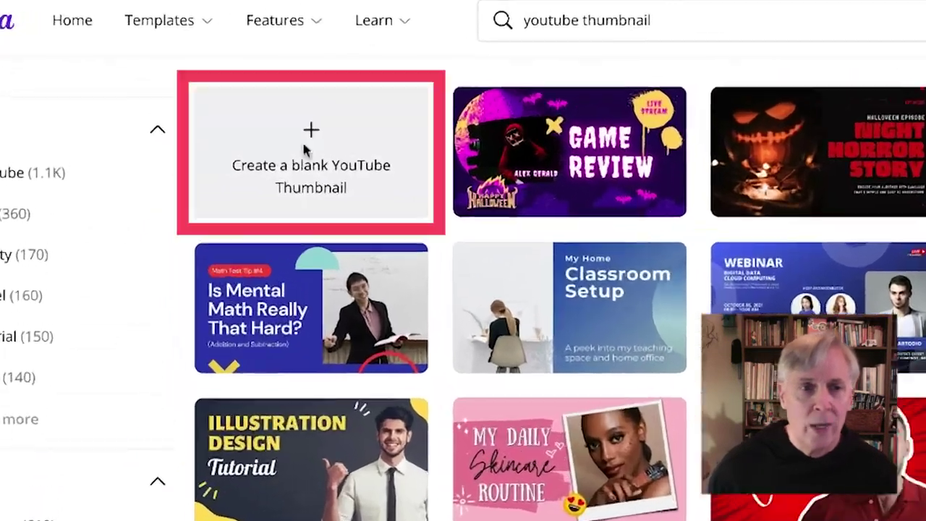
{"action": "left_click", "coordinate": [247, 113]}
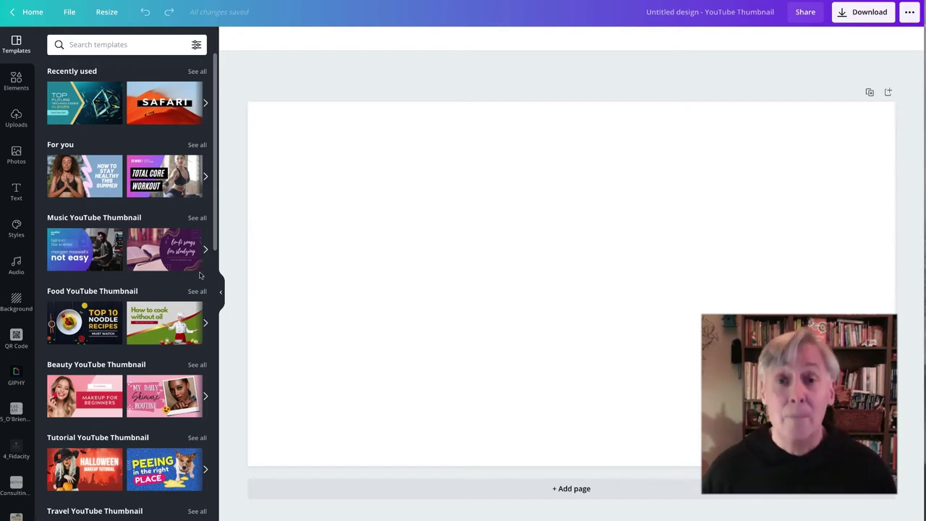
Step: Collapse the templates side panel so only the blank white thumbnail canvas shows
{"action": "left_click", "coordinate": [220, 293]}
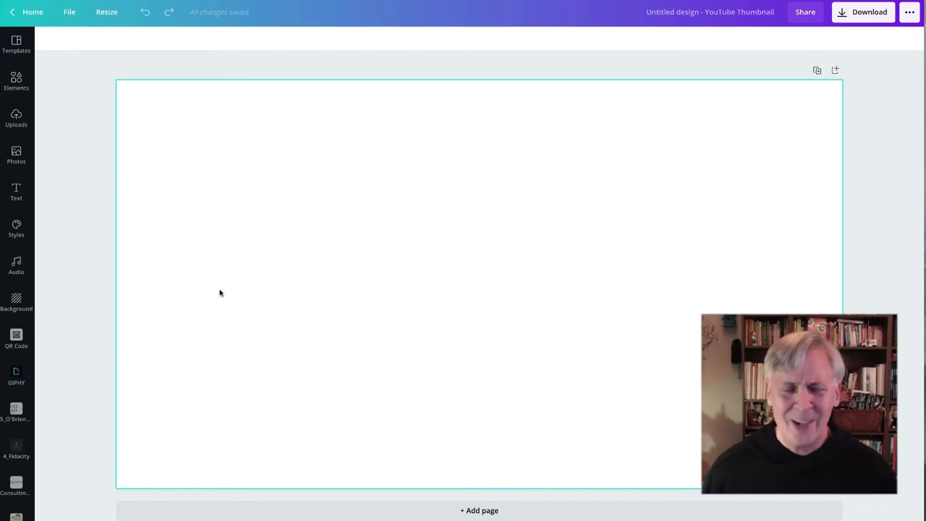
Step: Place the left-pointing photo from the 1_WBNLCoaching action pics folder onto the canvas
{"action": "scroll", "coordinate": [16, 238], "scroll_direction": "down", "scroll_amount": 5}
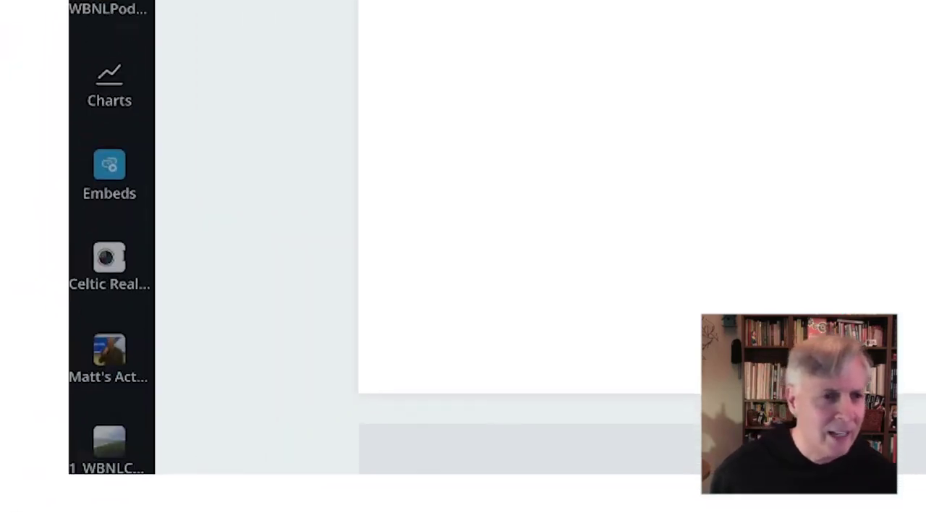
{"action": "scroll", "coordinate": [72, 320], "scroll_direction": "down", "scroll_amount": 3}
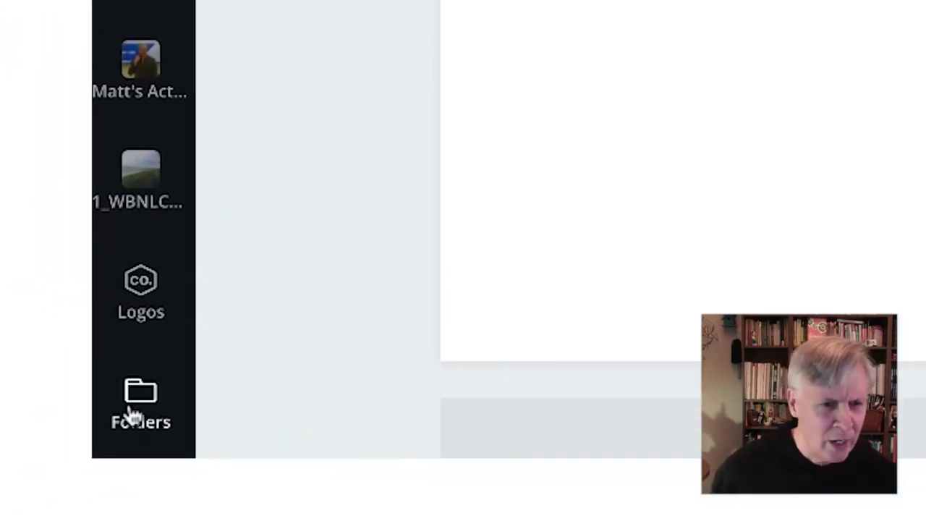
{"action": "left_click", "coordinate": [99, 437]}
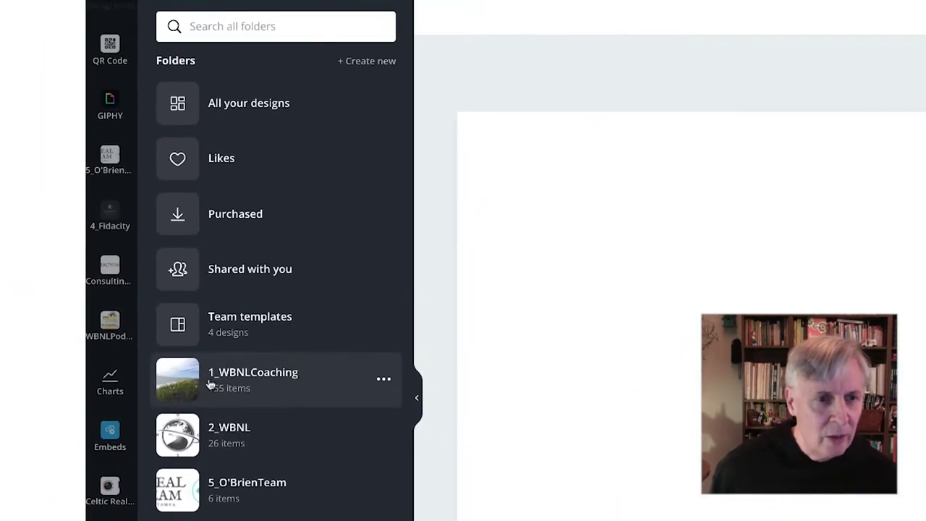
{"action": "left_click", "coordinate": [208, 374]}
{"action": "left_click", "coordinate": [244, 145]}
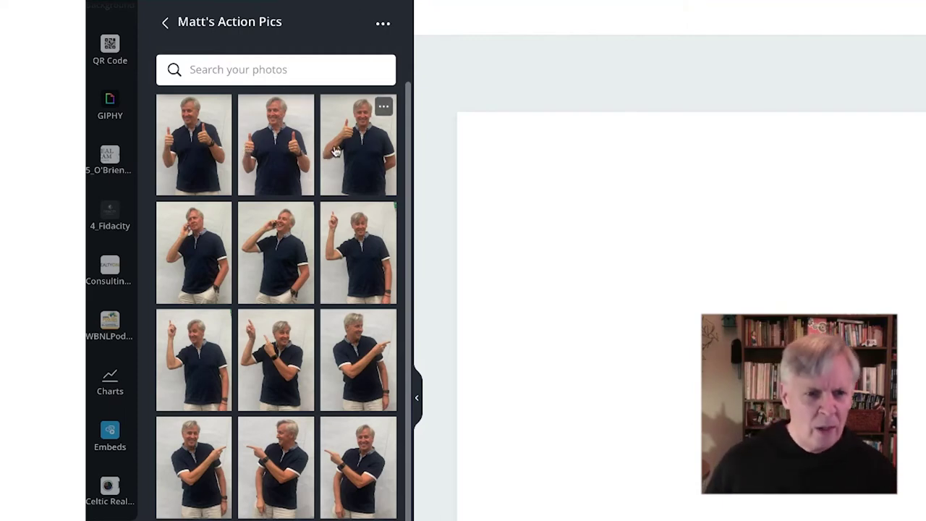
{"action": "left_click", "coordinate": [363, 489]}
{"action": "left_click_drag", "start_coordinate": [853, 290], "coordinate": [677, 295]}
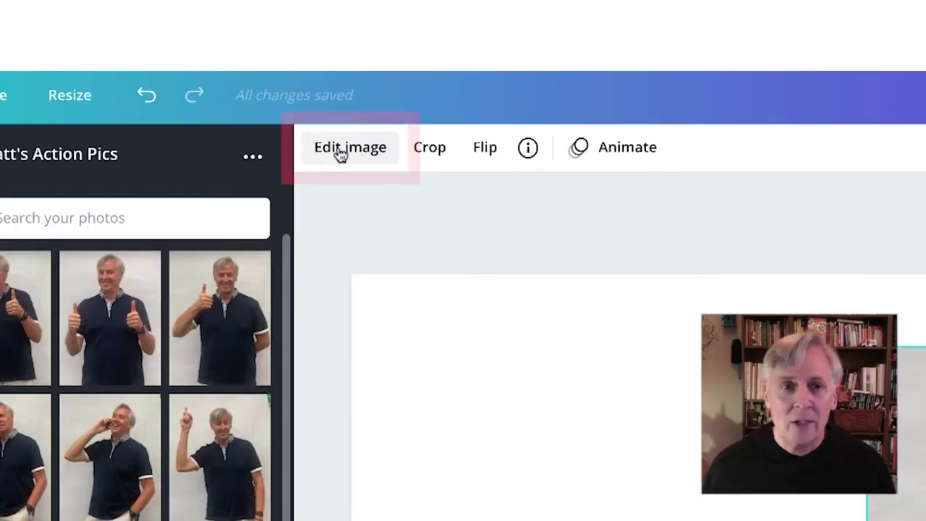
Step: Remove the photo's background, trim it at the waist, and enlarge it against the right edge
{"action": "left_click", "coordinate": [242, 42]}
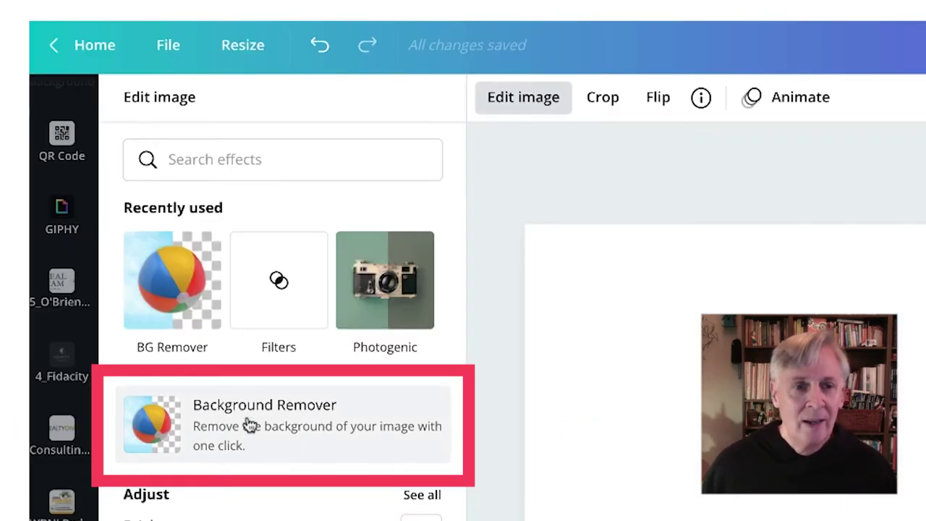
{"action": "left_click", "coordinate": [250, 424]}
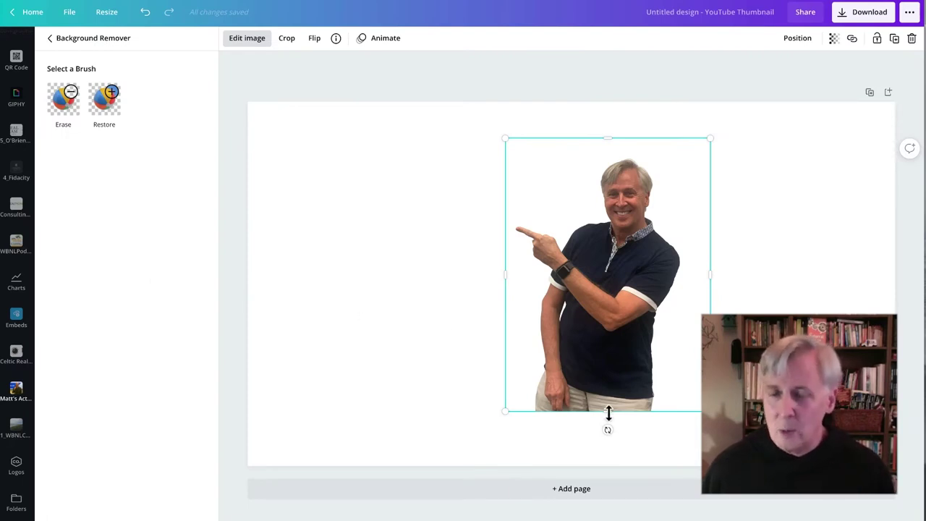
{"action": "left_click_drag", "start_coordinate": [609, 413], "coordinate": [607, 332]}
{"action": "left_click_drag", "start_coordinate": [504, 333], "coordinate": [363, 466]}
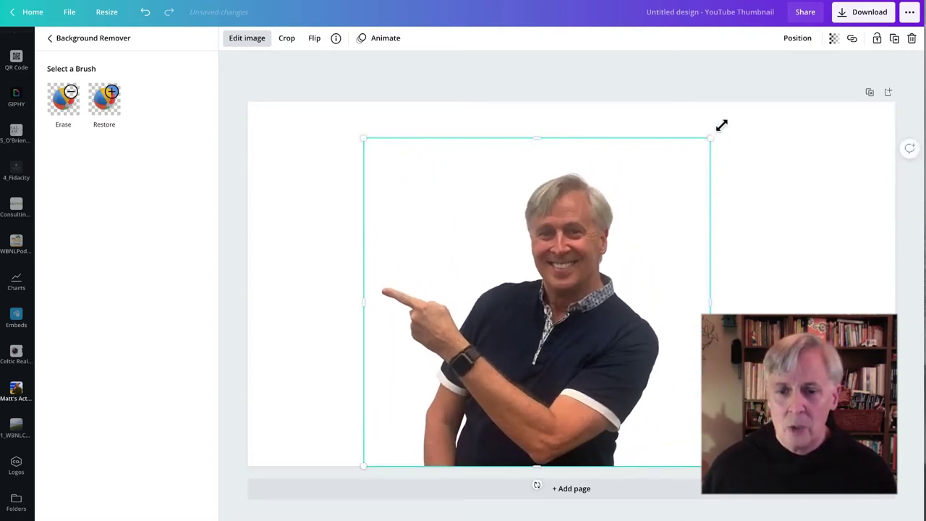
{"action": "left_click_drag", "start_coordinate": [721, 126], "coordinate": [776, 75]}
{"action": "left_click_drag", "start_coordinate": [610, 288], "coordinate": [746, 289]}
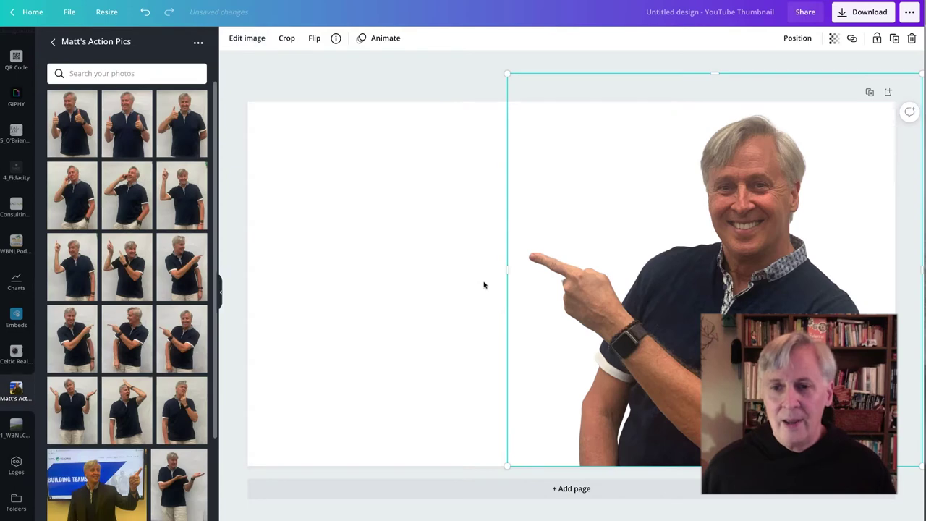
{"action": "left_click", "coordinate": [479, 287]}
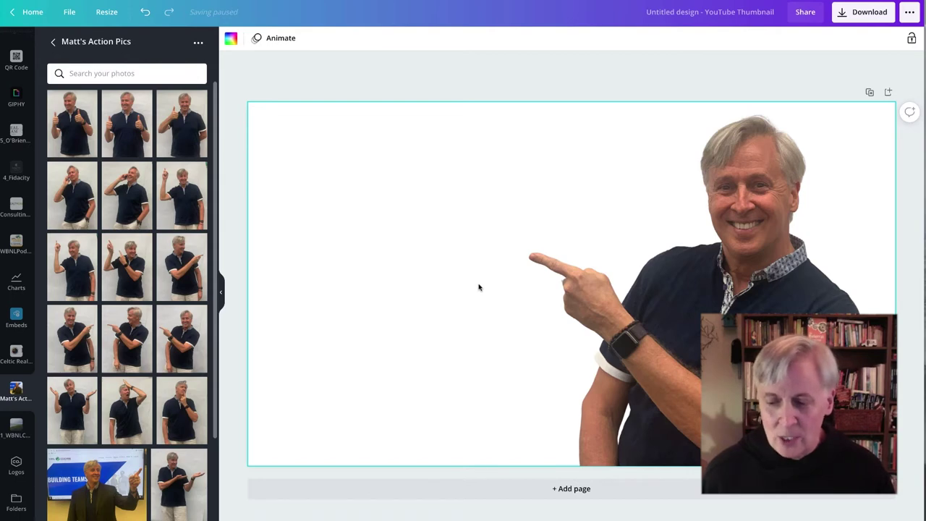
Step: Hide the photos panel so the thumbnail with the cut-out man fills the editor
{"action": "left_click", "coordinate": [220, 290]}
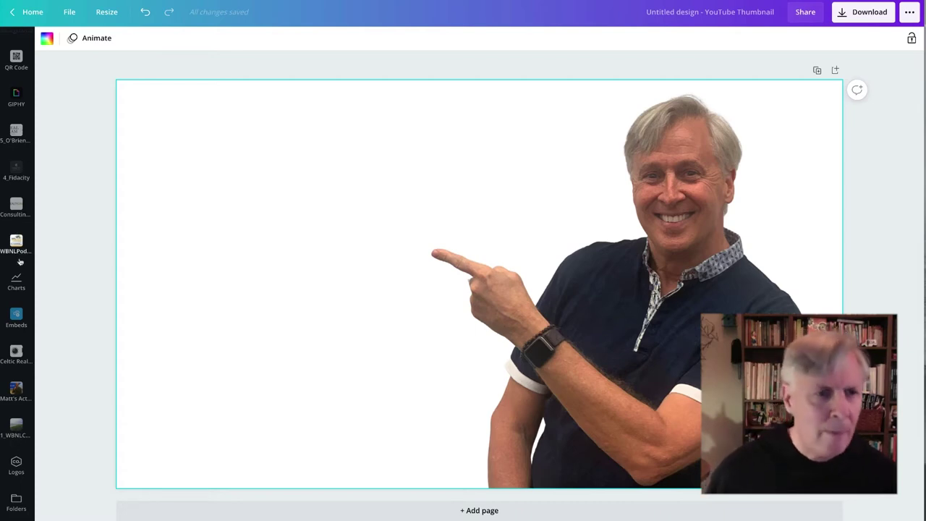
{"action": "scroll", "coordinate": [20, 262], "scroll_direction": "up", "scroll_amount": 10}
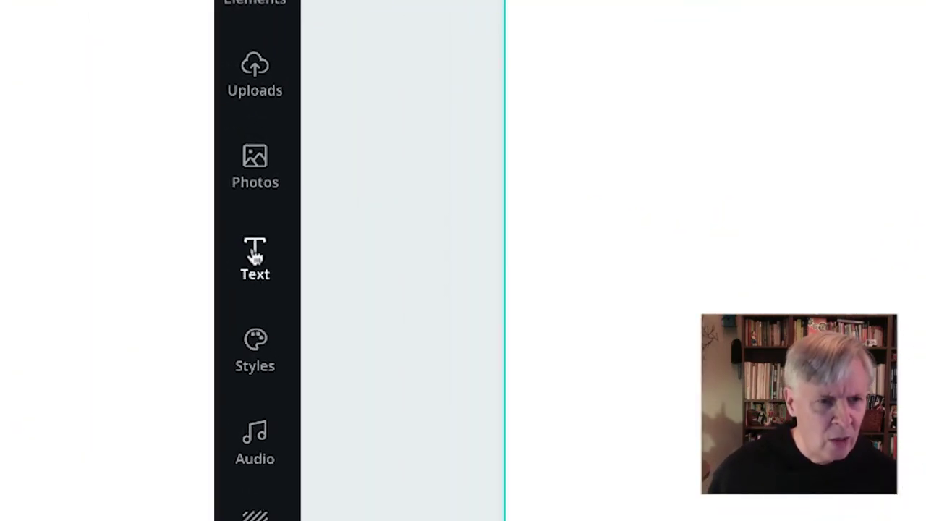
Step: Add a heading reading 'Thumbnails' in the upper left of the thumbnail
{"action": "left_click", "coordinate": [16, 196]}
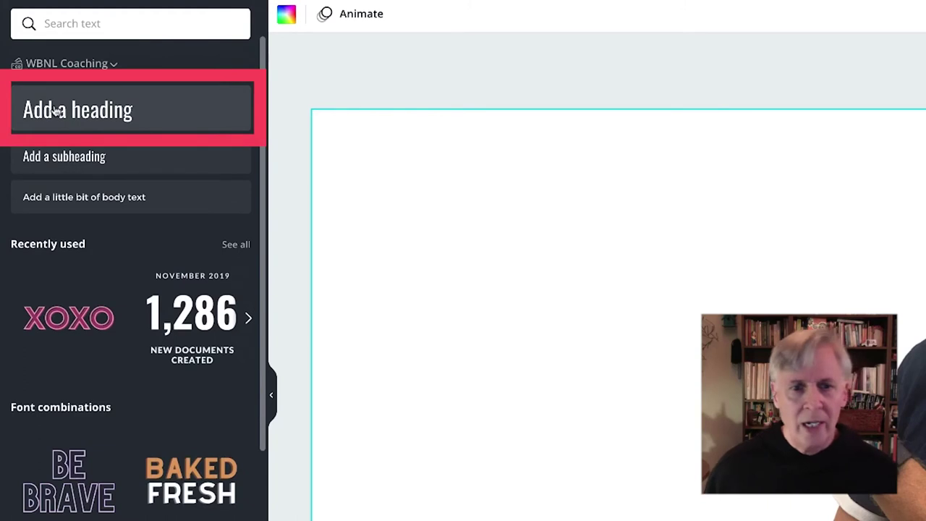
{"action": "left_click", "coordinate": [56, 110]}
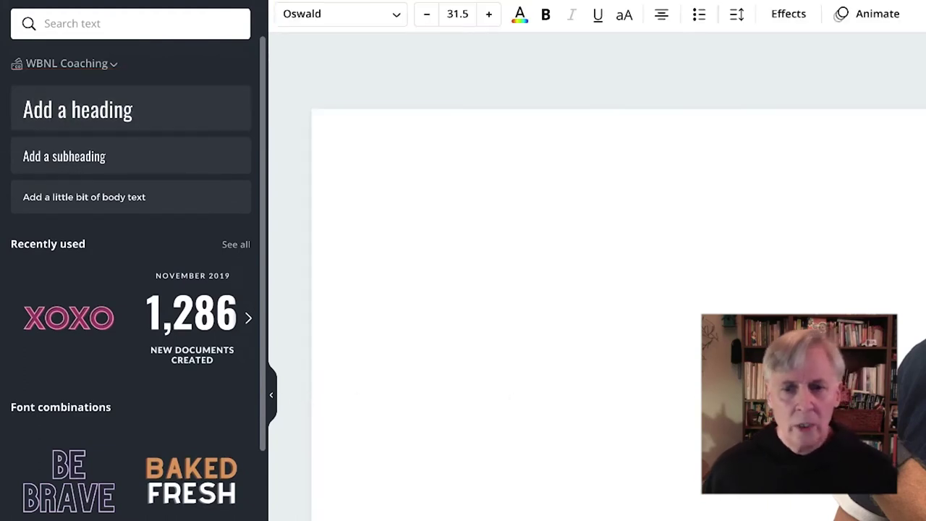
{"action": "left_click", "coordinate": [271, 395]}
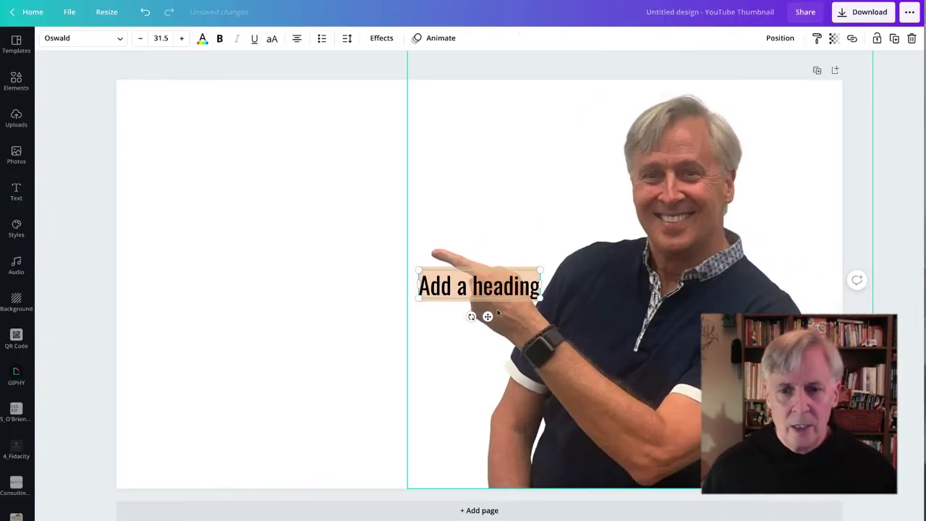
{"action": "left_click_drag", "start_coordinate": [488, 316], "coordinate": [265, 241]}
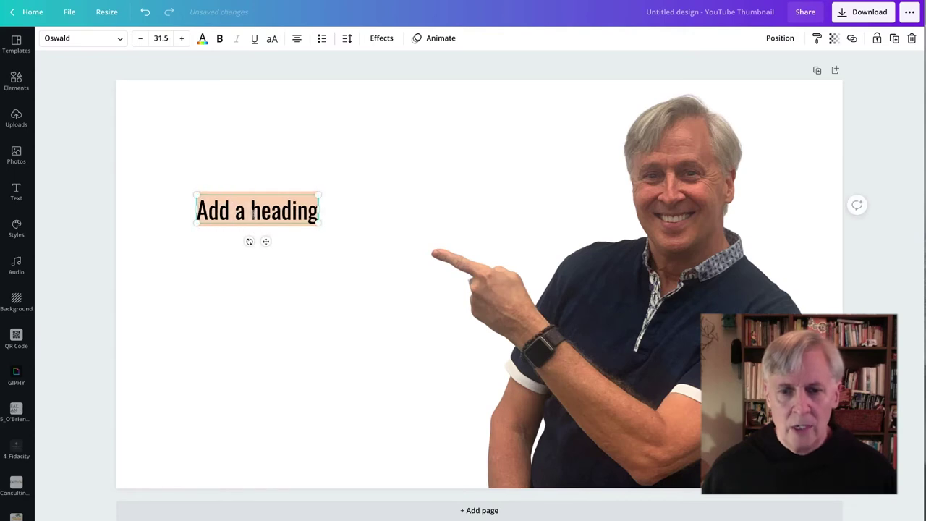
{"action": "type", "text": "Thumbnails"}
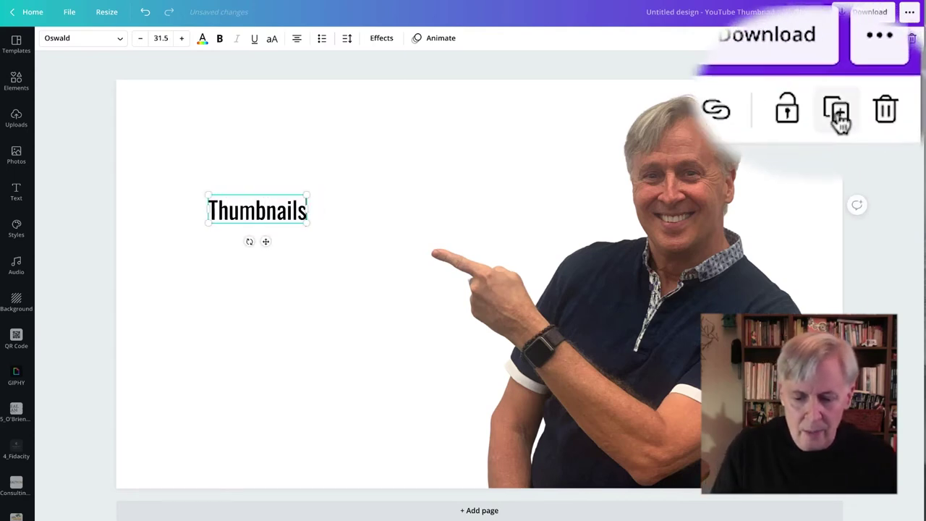
Step: Duplicate the heading twice into 'that' and 'POP', stacked beneath 'Thumbnails'
{"action": "left_click", "coordinate": [894, 38]}
{"action": "left_click_drag", "start_coordinate": [276, 254], "coordinate": [265, 275]}
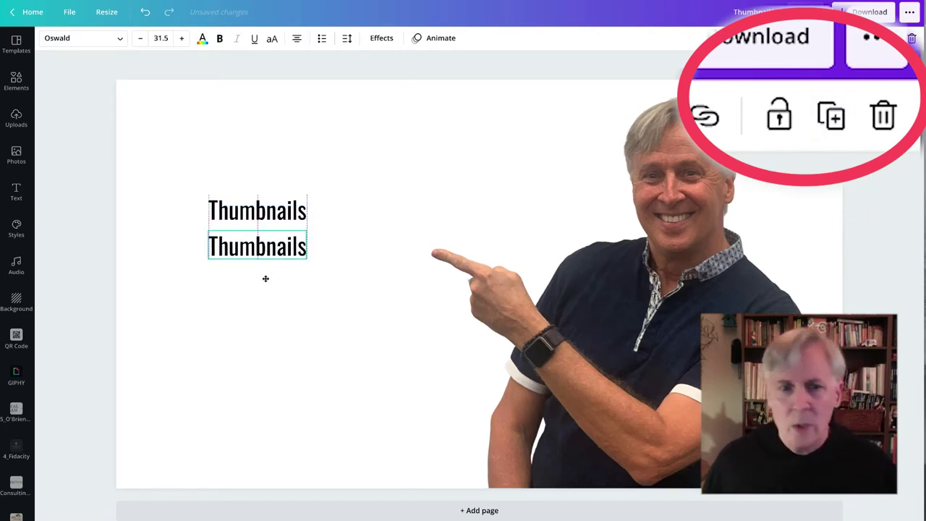
{"action": "double_click", "coordinate": [243, 247]}
{"action": "type", "text": "that"}
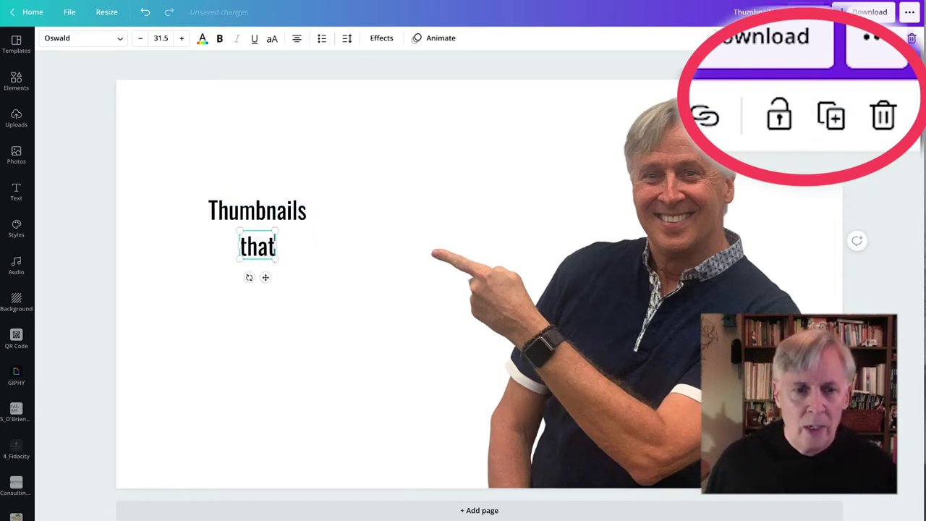
{"action": "left_click", "coordinate": [894, 37]}
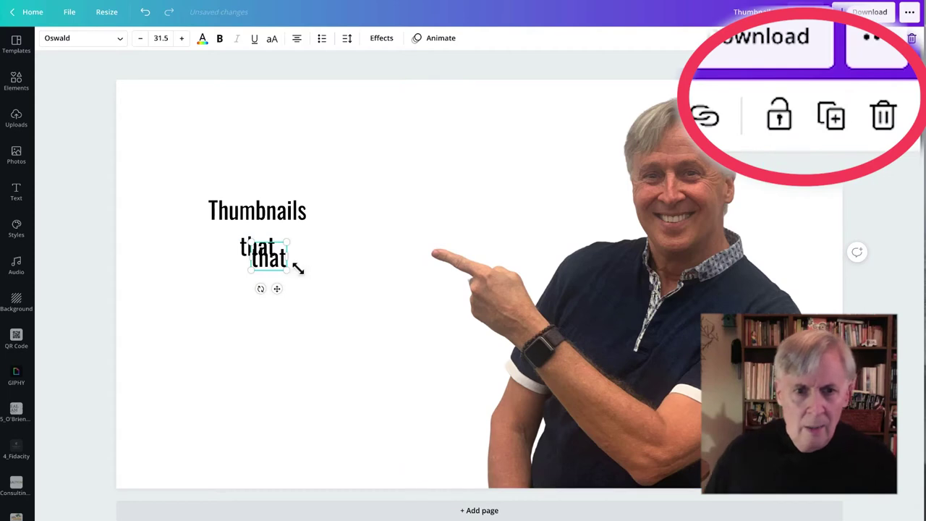
{"action": "left_click_drag", "start_coordinate": [277, 287], "coordinate": [265, 323]}
{"action": "double_click", "coordinate": [256, 288]}
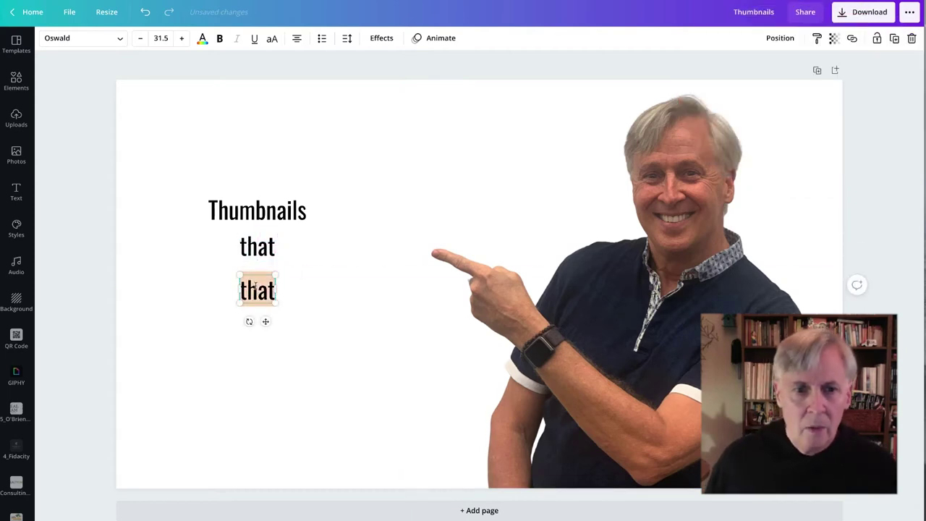
{"action": "type", "text": "POP"}
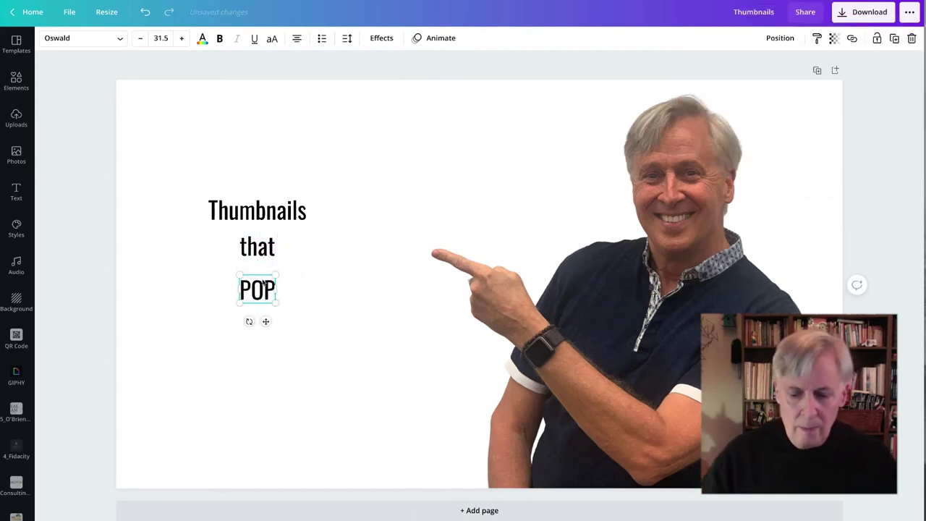
{"action": "left_click", "coordinate": [263, 216]}
{"action": "left_click", "coordinate": [264, 210]}
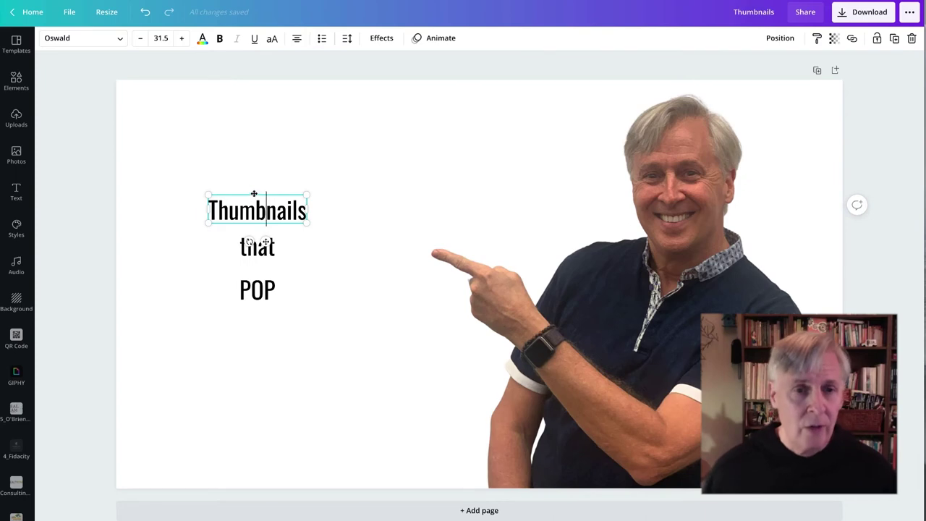
Step: Move the tilted 'Thumbnails' word higher and to the left, above 'that'
{"action": "left_click_drag", "start_coordinate": [253, 194], "coordinate": [237, 152]}
Step: Tilt 'Thumbnails', set it to size 88 on one line, and place it above 'that'
{"action": "left_click_drag", "start_coordinate": [246, 197], "coordinate": [249, 213]}
{"action": "left_click_drag", "start_coordinate": [231, 151], "coordinate": [231, 159]}
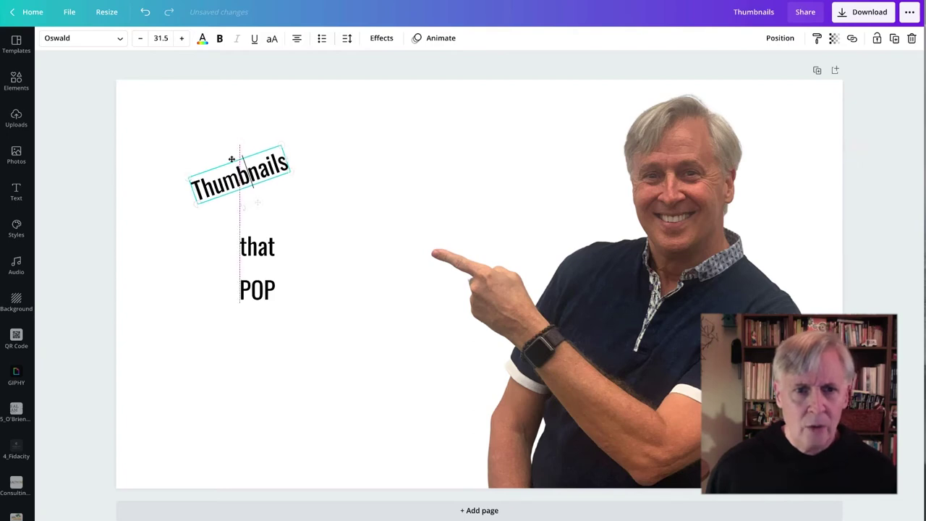
{"action": "left_click", "coordinate": [157, 38]}
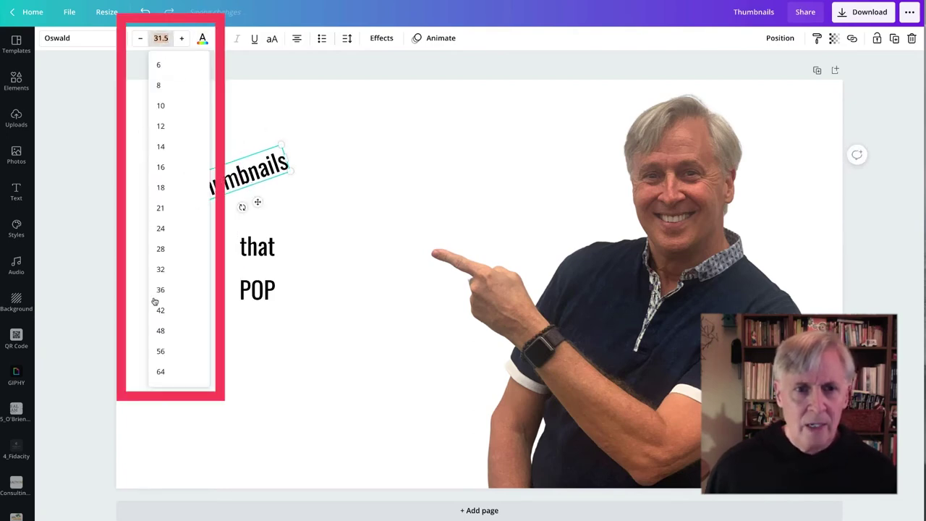
{"action": "scroll", "coordinate": [170, 343], "scroll_direction": "down", "scroll_amount": 3}
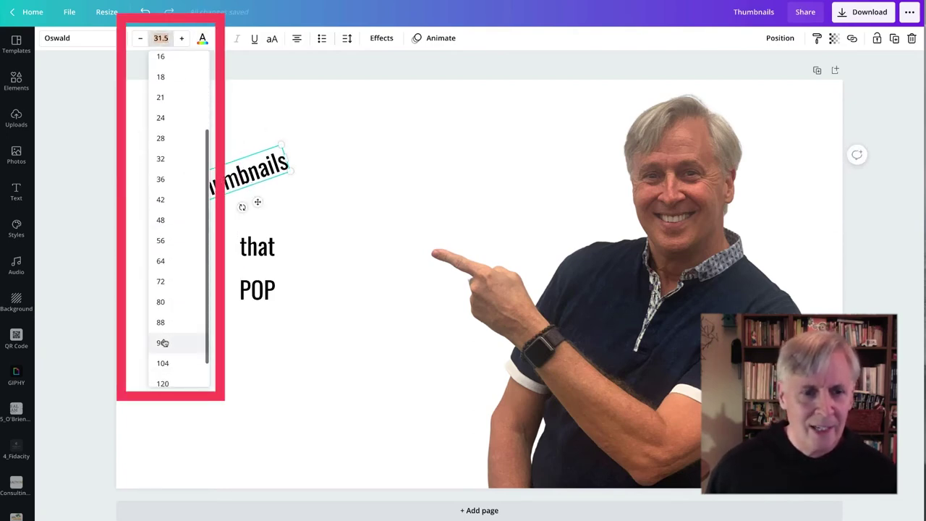
{"action": "left_click", "coordinate": [161, 322]}
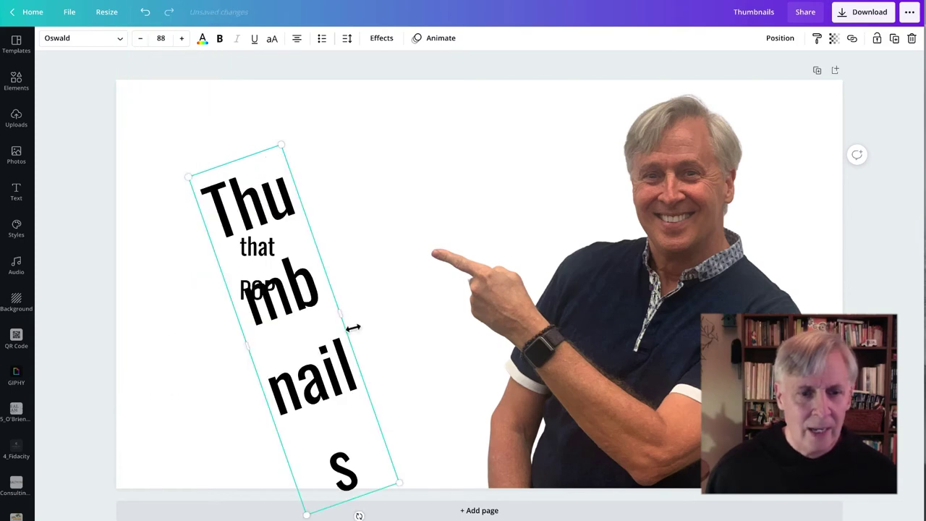
{"action": "left_click_drag", "start_coordinate": [339, 314], "coordinate": [526, 212]}
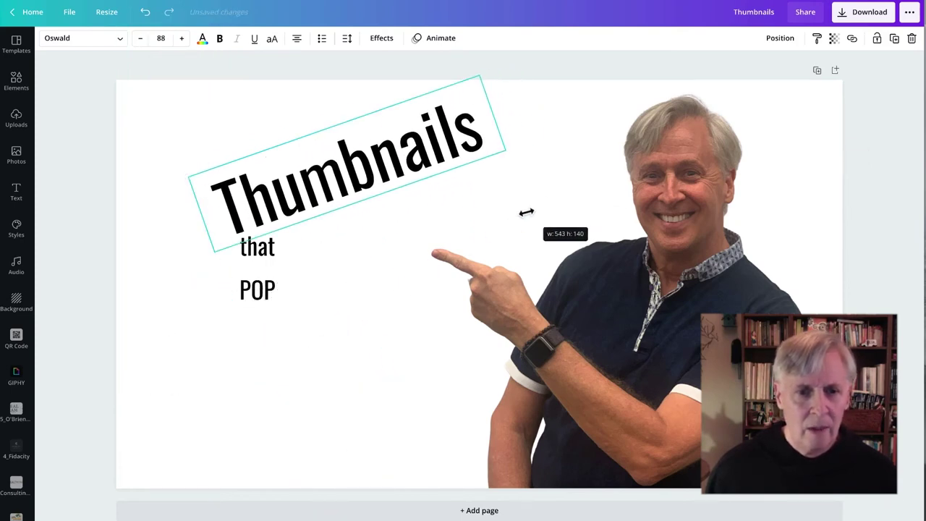
{"action": "left_click_drag", "start_coordinate": [304, 135], "coordinate": [241, 153]}
Step: Ease the Thumbnails headline's rotation to a gentler tilt of about -20°
{"action": "left_click", "coordinate": [264, 246]}
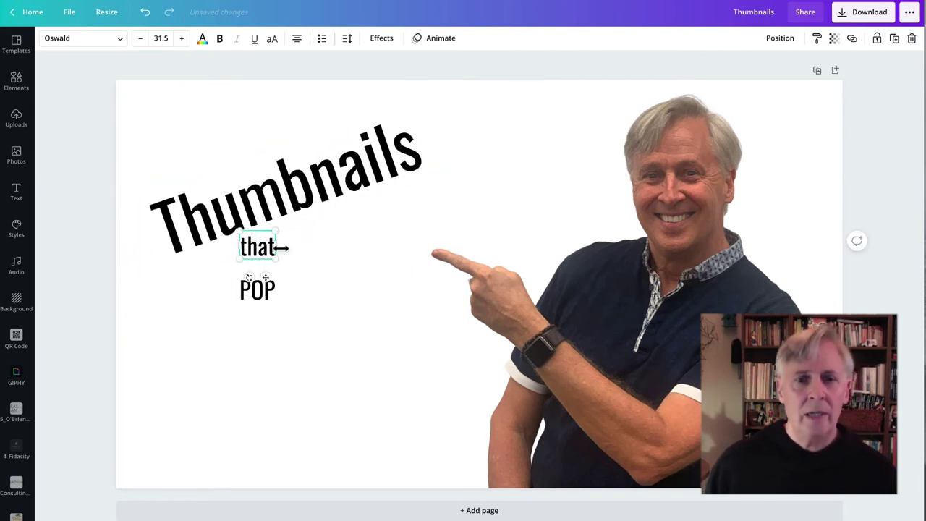
{"action": "left_click", "coordinate": [291, 222]}
{"action": "left_click_drag", "start_coordinate": [306, 238], "coordinate": [306, 240]}
Step: Tilt 'that' to match, tuck it under Thumbnails, and enlarge it to 37.5 on one line
{"action": "left_click", "coordinate": [258, 247]}
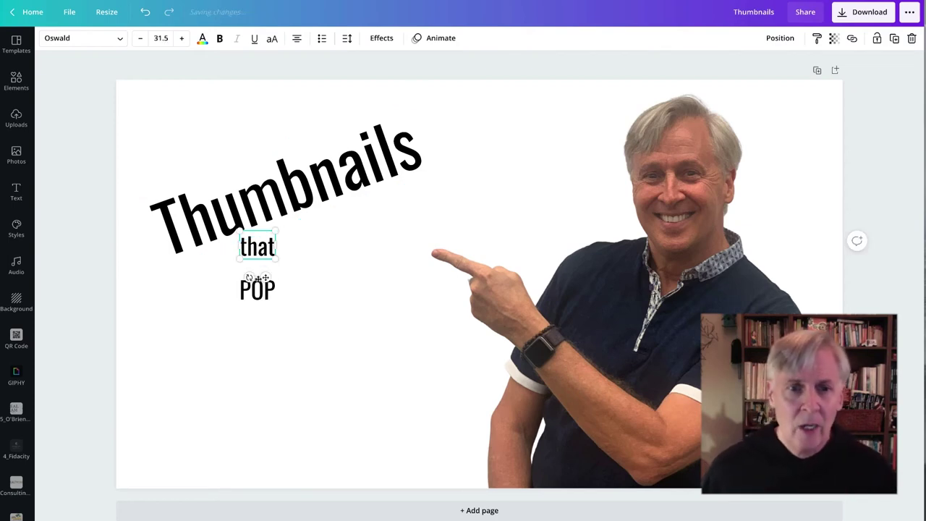
{"action": "left_click_drag", "start_coordinate": [249, 278], "coordinate": [284, 284]}
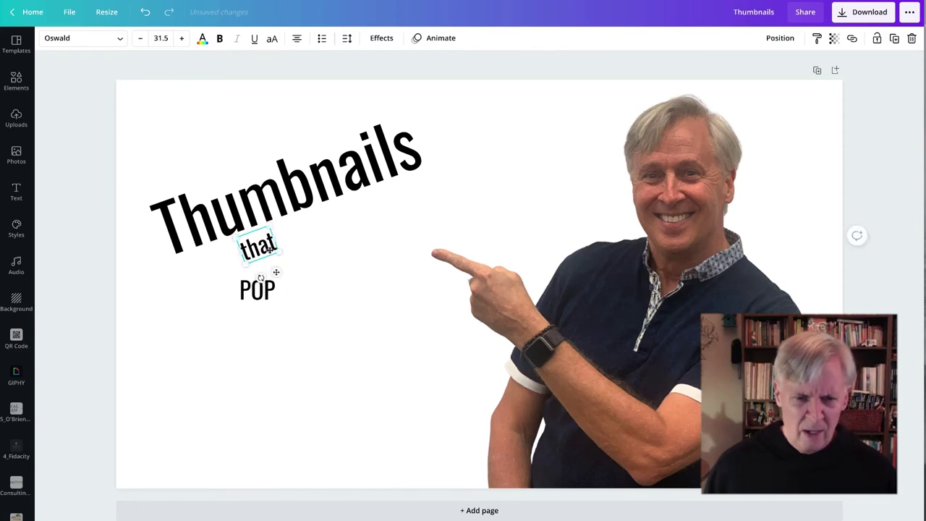
{"action": "left_click_drag", "start_coordinate": [265, 249], "coordinate": [309, 239]}
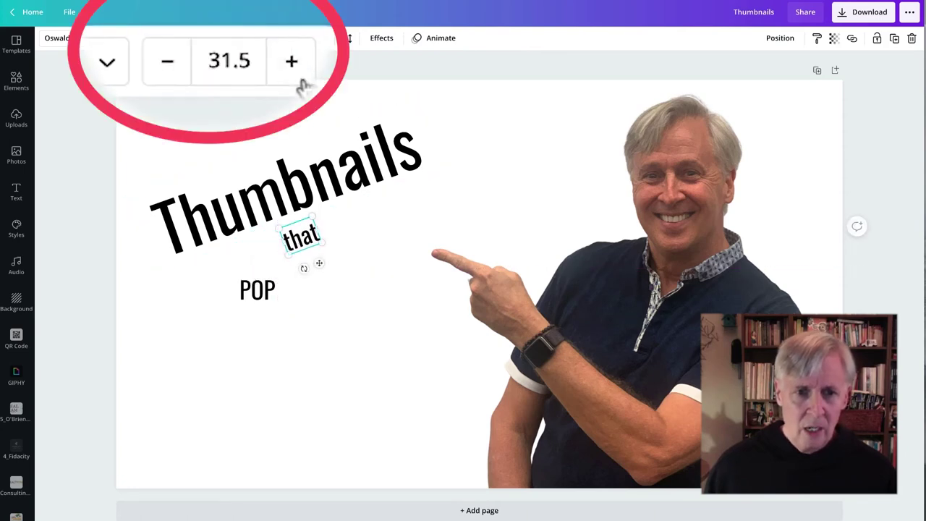
{"action": "left_click", "coordinate": [181, 37]}
{"action": "left_click", "coordinate": [182, 38]}
{"action": "left_click", "coordinate": [182, 38]}
{"action": "left_click", "coordinate": [182, 38]}
{"action": "left_click", "coordinate": [181, 38]}
{"action": "left_click", "coordinate": [181, 37]}
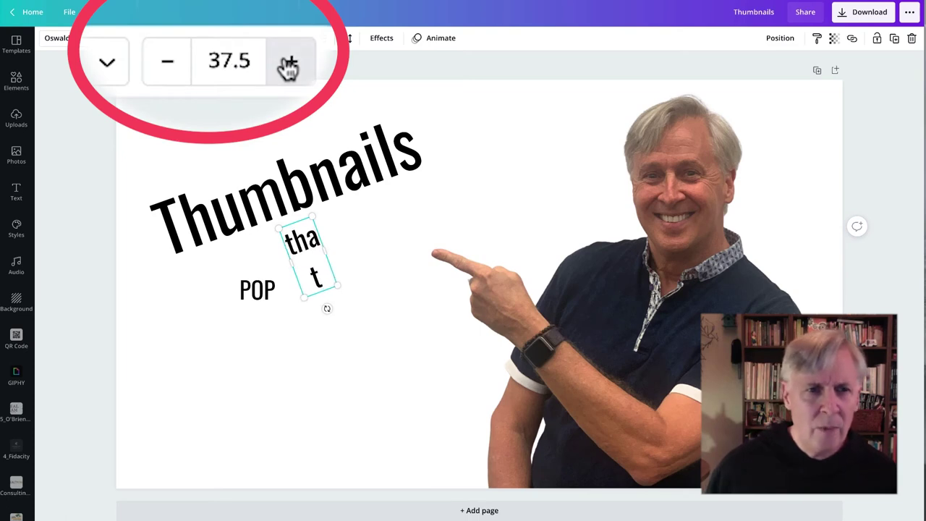
{"action": "left_click_drag", "start_coordinate": [326, 250], "coordinate": [315, 269]}
Step: Tilt 'POP' to about -24°, widen it, set size 144, and place it beneath 'that'
{"action": "left_click", "coordinate": [253, 290]}
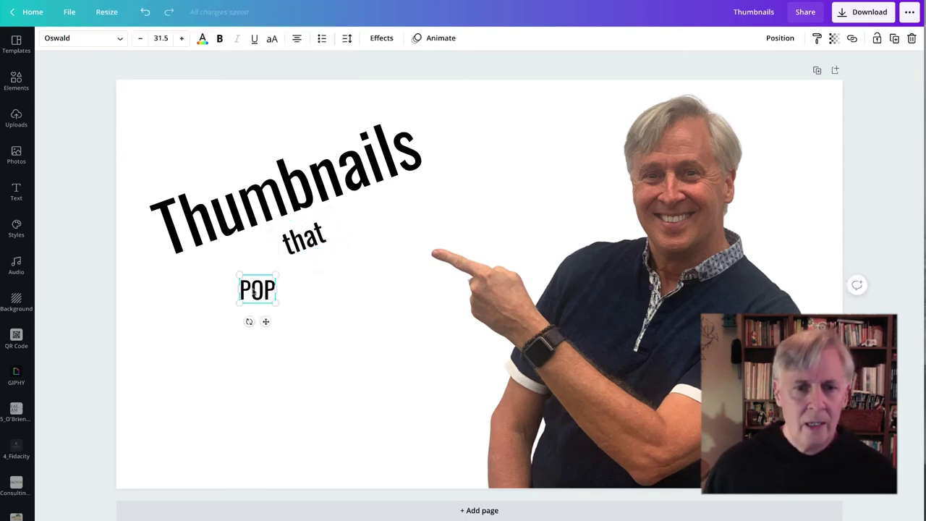
{"action": "left_click_drag", "start_coordinate": [249, 322], "coordinate": [291, 342]}
{"action": "left_click_drag", "start_coordinate": [292, 310], "coordinate": [442, 248]}
{"action": "left_click", "coordinate": [243, 59]}
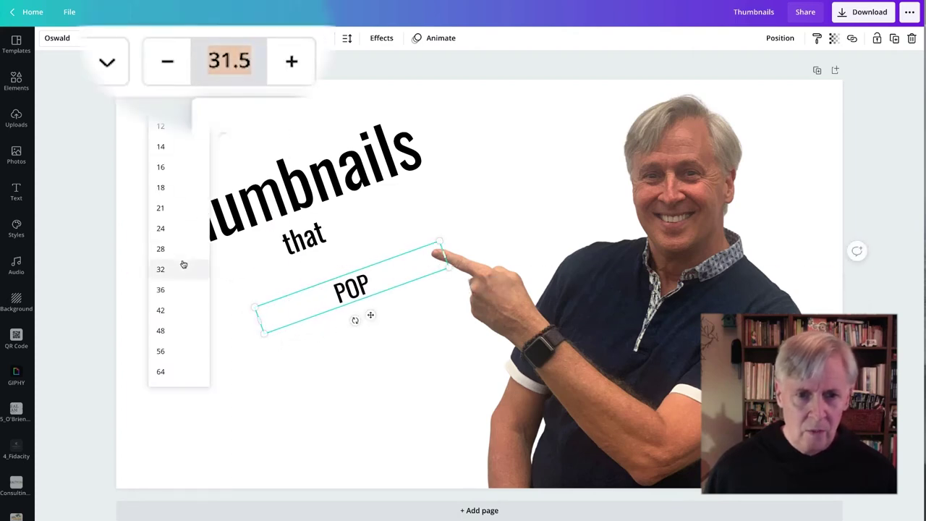
{"action": "scroll", "coordinate": [182, 265], "scroll_direction": "down", "scroll_amount": 3}
{"action": "left_click", "coordinate": [163, 373]}
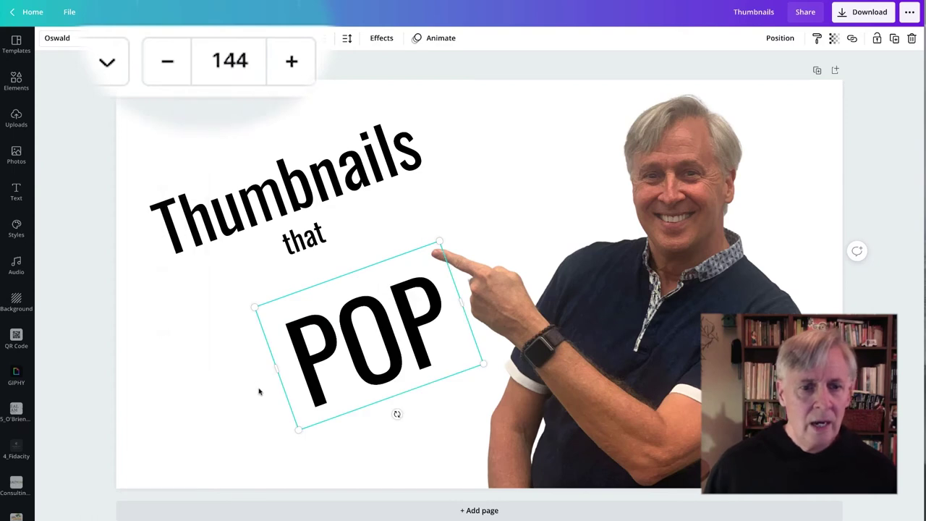
{"action": "left_click_drag", "start_coordinate": [360, 373], "coordinate": [317, 339]}
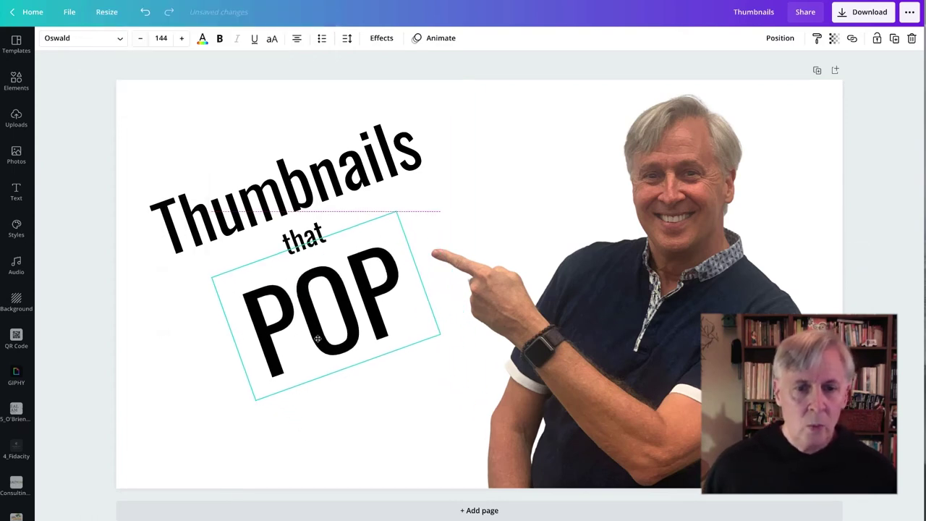
{"action": "left_click_drag", "start_coordinate": [317, 339], "coordinate": [317, 339]}
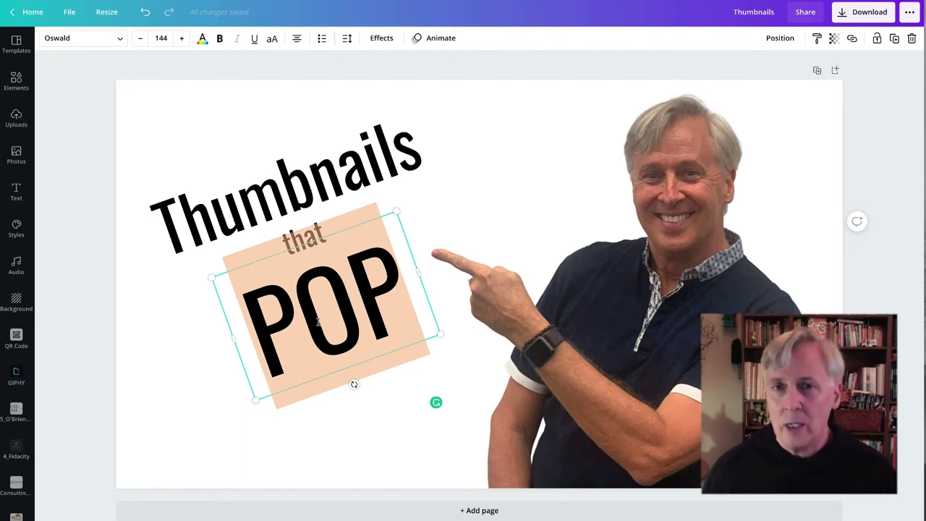
{"action": "key", "text": "ctrl+z"}
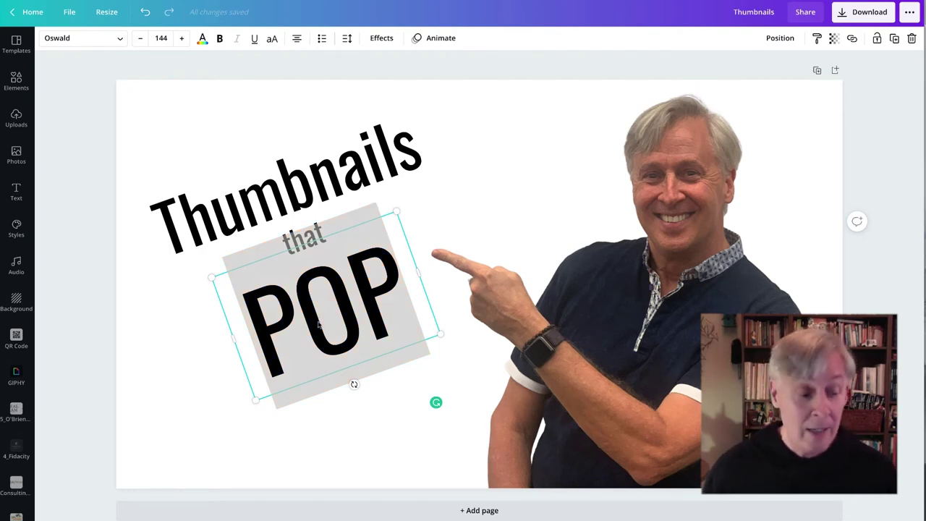
{"action": "key", "text": "ctrl+shift+z"}
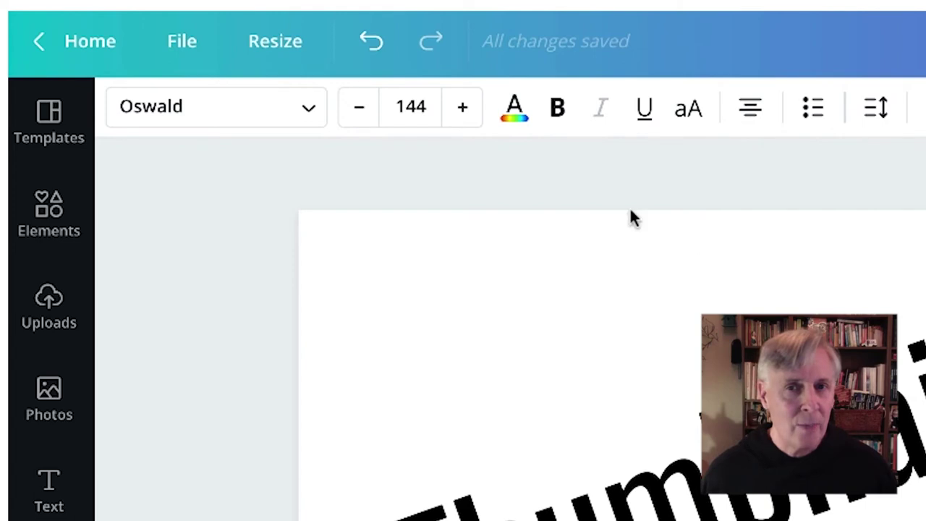
Step: Change POP to Open Sans Extra Bold, widen its box to one line and nudge it left
{"action": "left_click", "coordinate": [313, 114]}
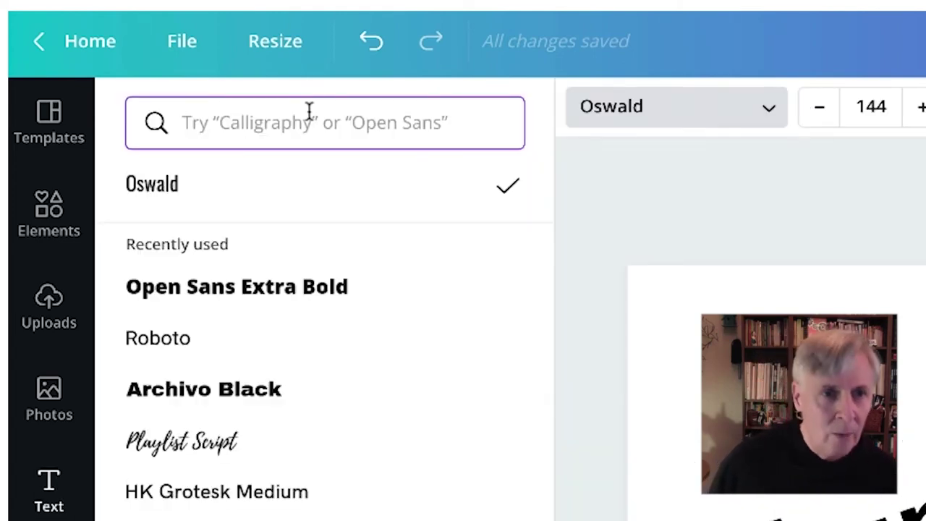
{"action": "left_click", "coordinate": [181, 298]}
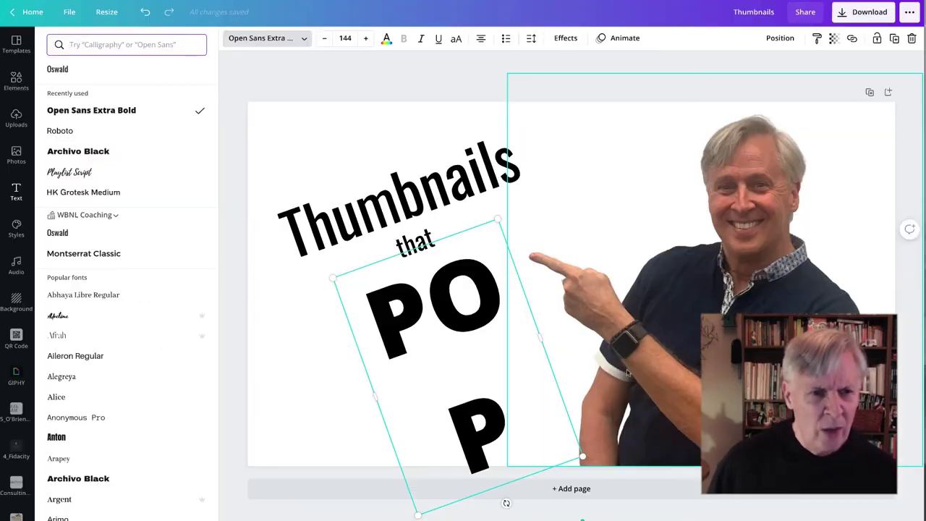
{"action": "left_click_drag", "start_coordinate": [542, 335], "coordinate": [564, 319]}
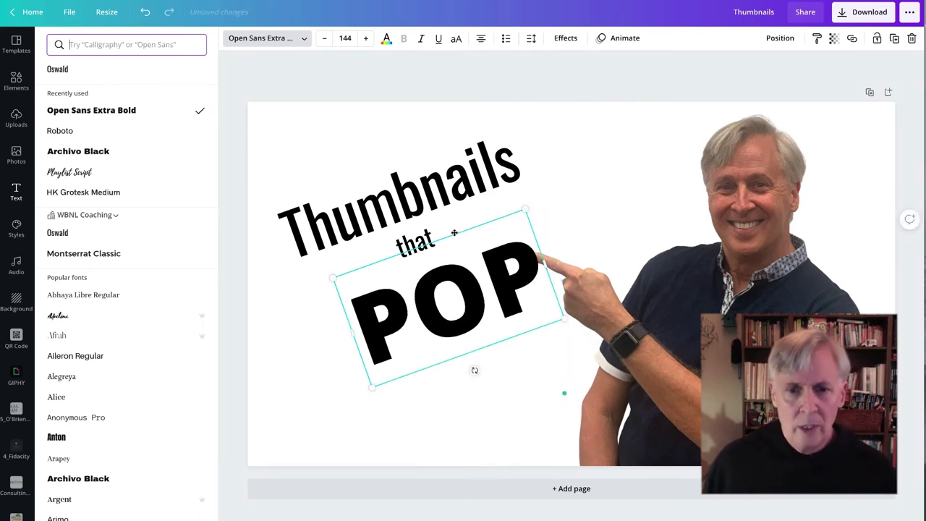
{"action": "mouse_move", "coordinate": [454, 232]}
{"action": "left_mouse_down"}
{"action": "mouse_move", "coordinate": [433, 233]}
{"action": "mouse_move", "coordinate": [442, 234]}
{"action": "left_mouse_up"}
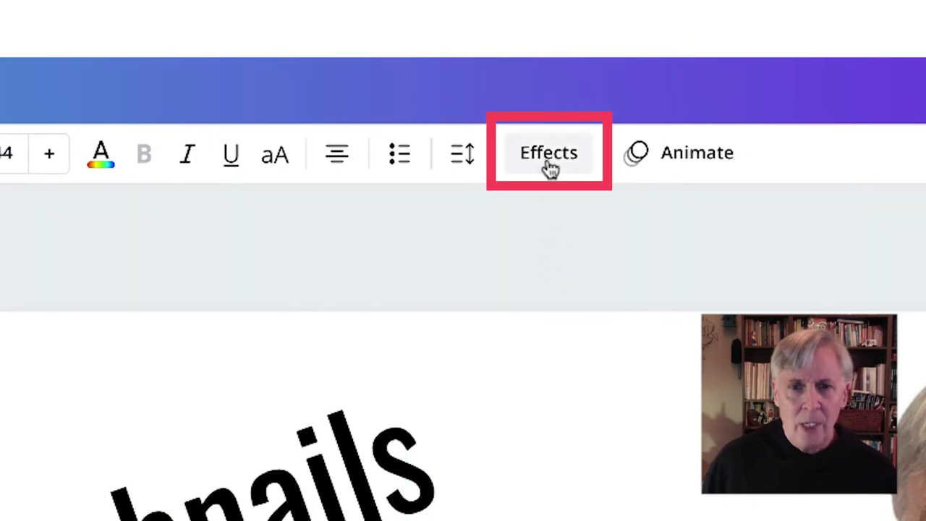
Step: Give POP a red drop shadow with transparency set to a solid 100
{"action": "left_click", "coordinate": [563, 63]}
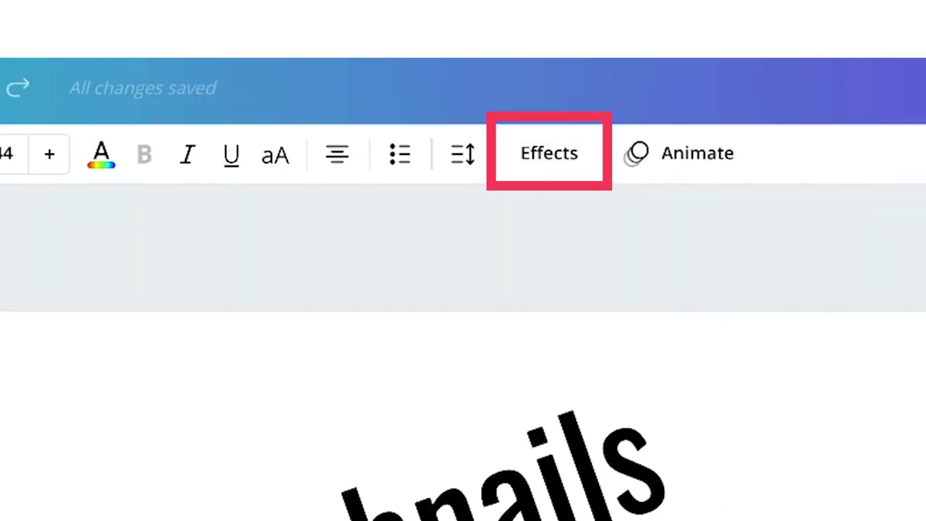
{"action": "left_click", "coordinate": [559, 152]}
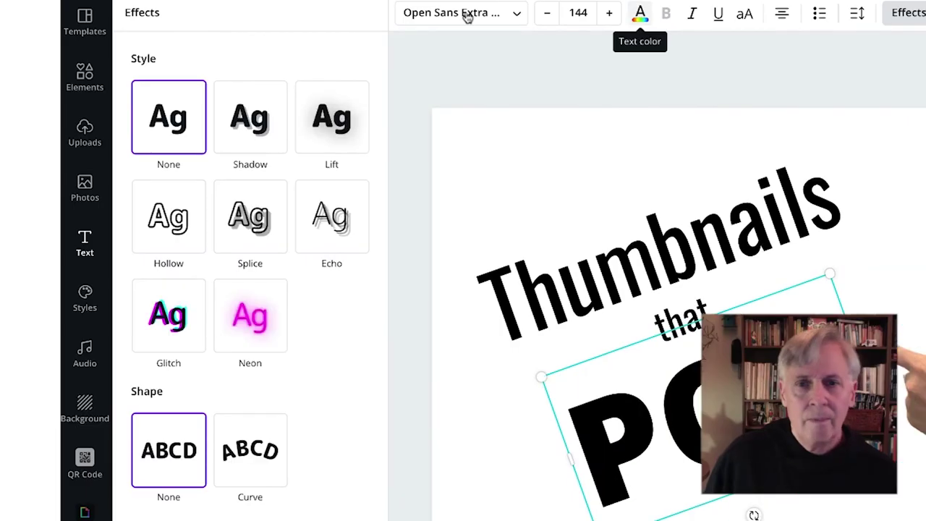
{"action": "left_click", "coordinate": [263, 124]}
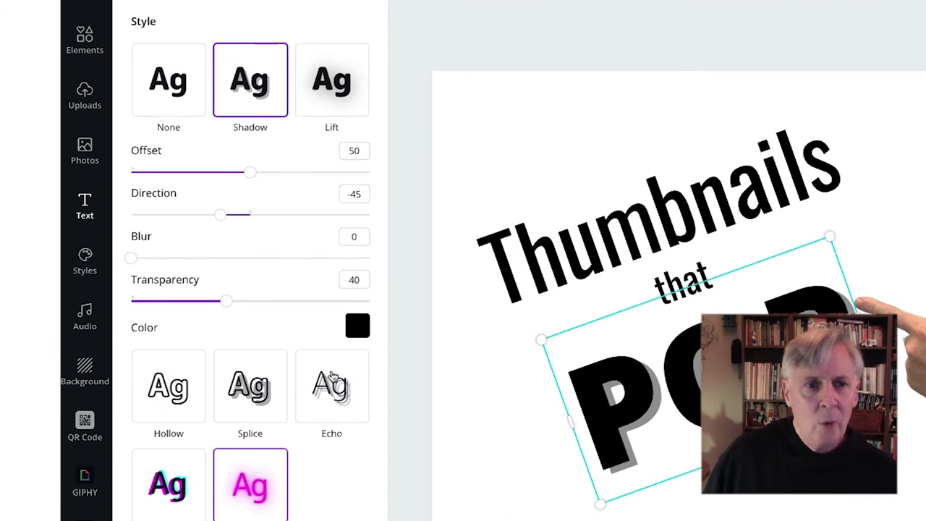
{"action": "left_click", "coordinate": [358, 326]}
{"action": "scroll", "coordinate": [193, 492], "scroll_direction": "down", "scroll_amount": 3}
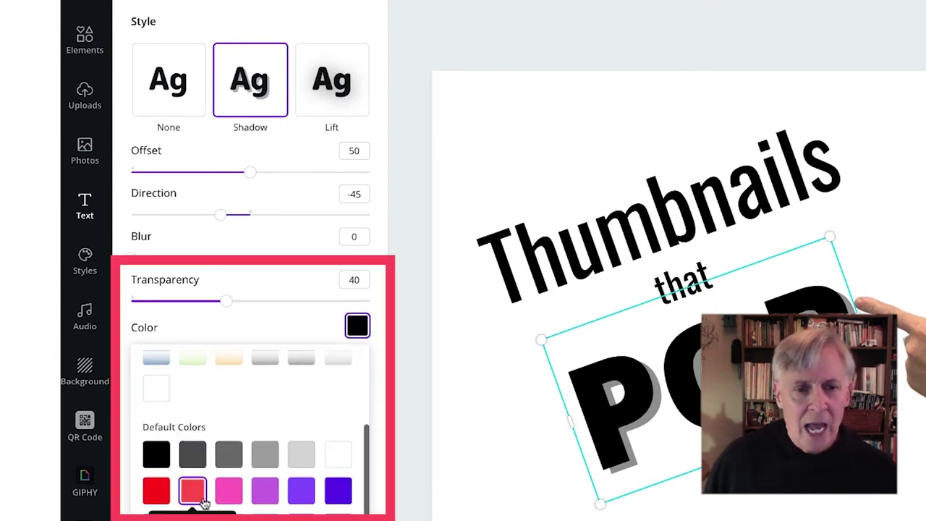
{"action": "left_click", "coordinate": [157, 491]}
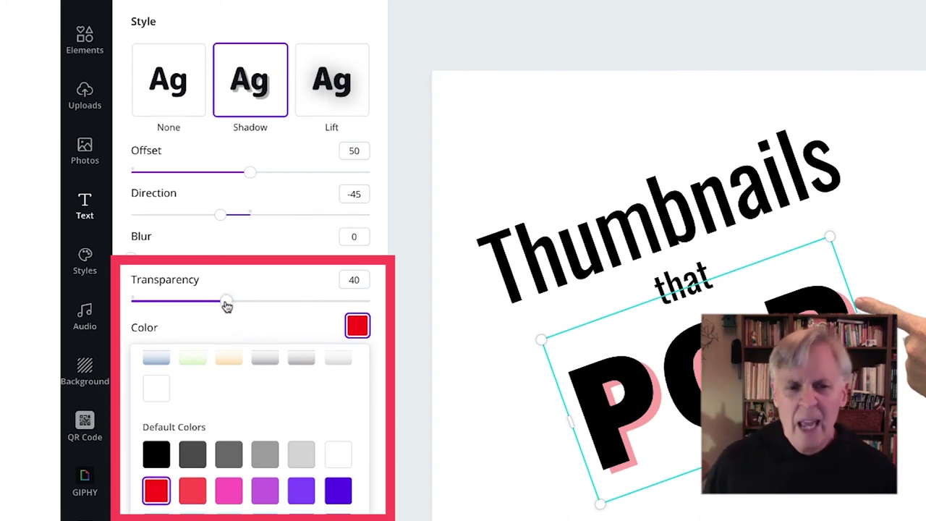
{"action": "left_click_drag", "start_coordinate": [229, 306], "coordinate": [369, 301]}
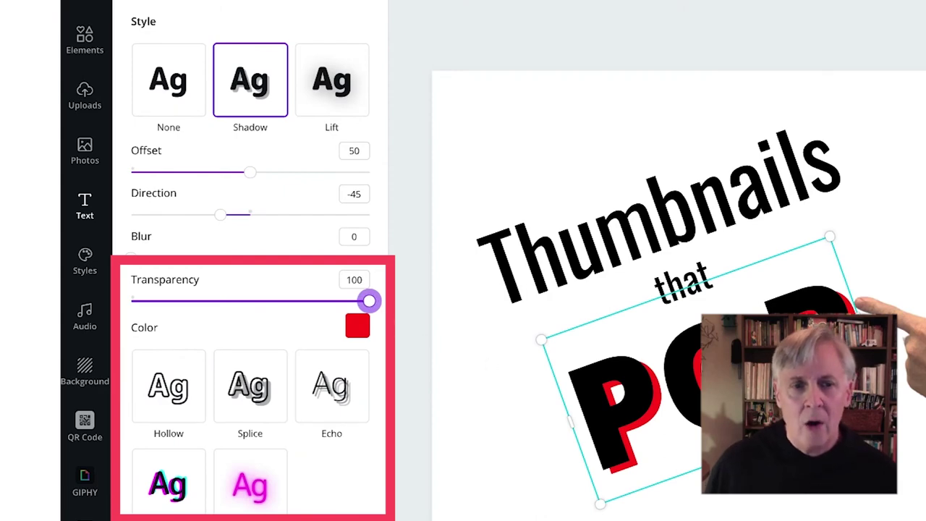
{"action": "key", "text": "Escape"}
Step: Nudge POP slightly up and left, then deselect it
{"action": "left_click", "coordinate": [578, 365]}
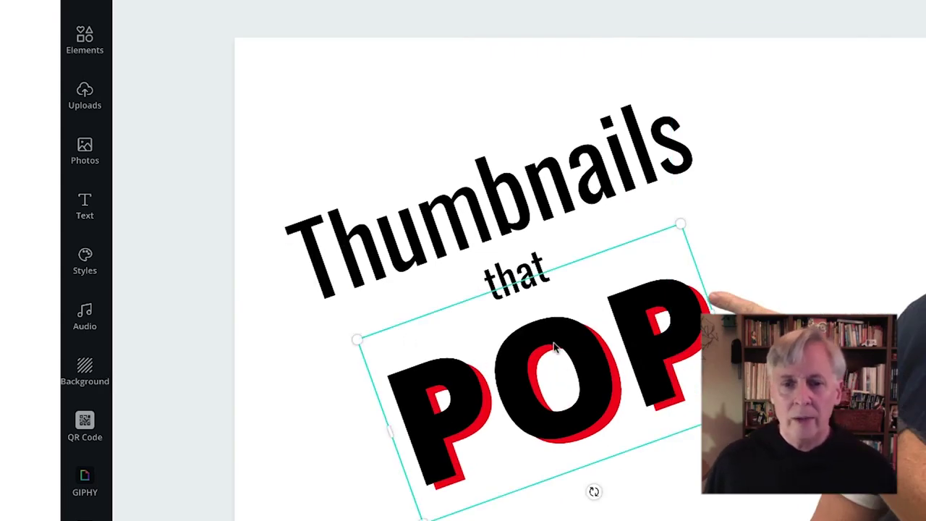
{"action": "left_click_drag", "start_coordinate": [553, 347], "coordinate": [548, 334]}
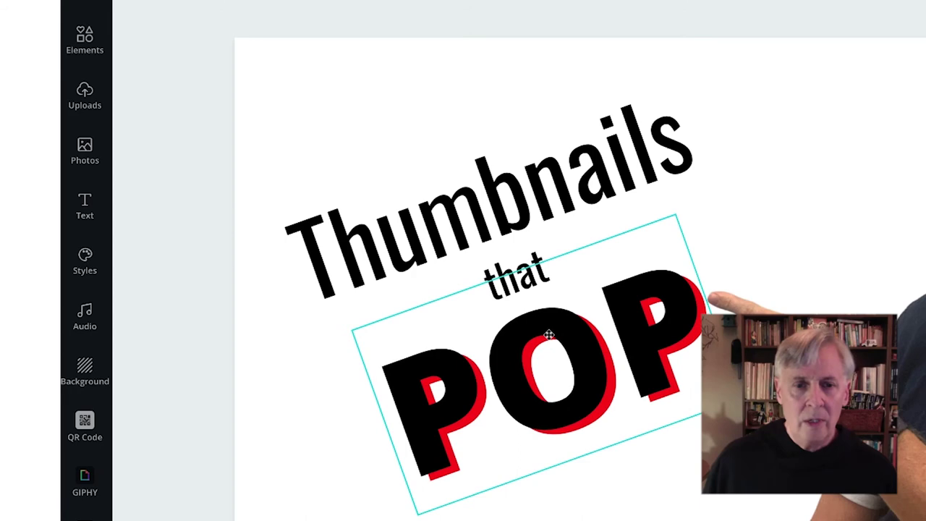
{"action": "left_click", "coordinate": [589, 482]}
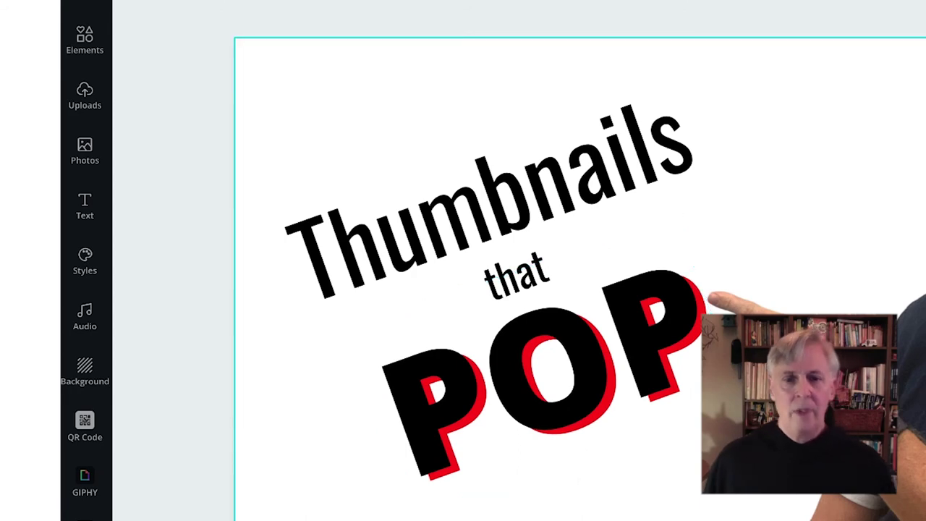
{"action": "left_click", "coordinate": [915, 434]}
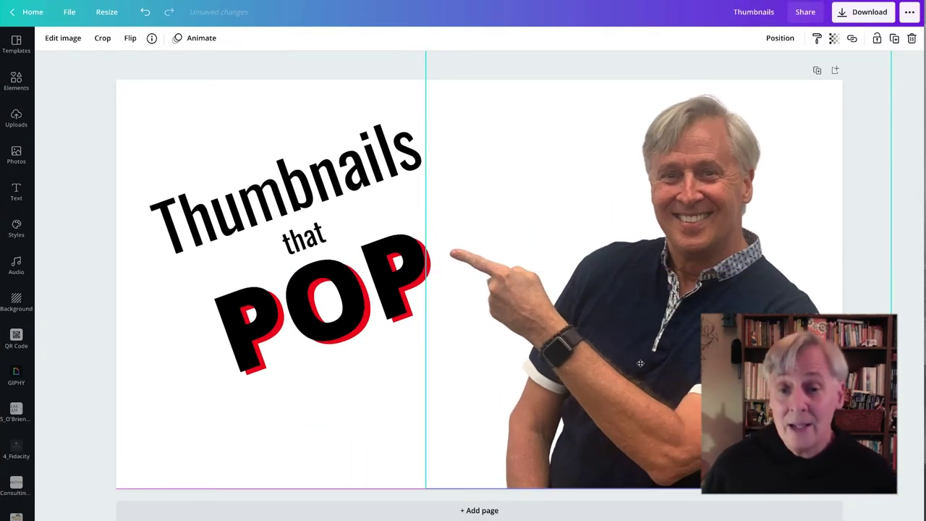
Step: Add a rectangle to the page and colour it light green
{"action": "left_click_drag", "start_coordinate": [640, 363], "coordinate": [640, 366]}
{"action": "left_click", "coordinate": [359, 434]}
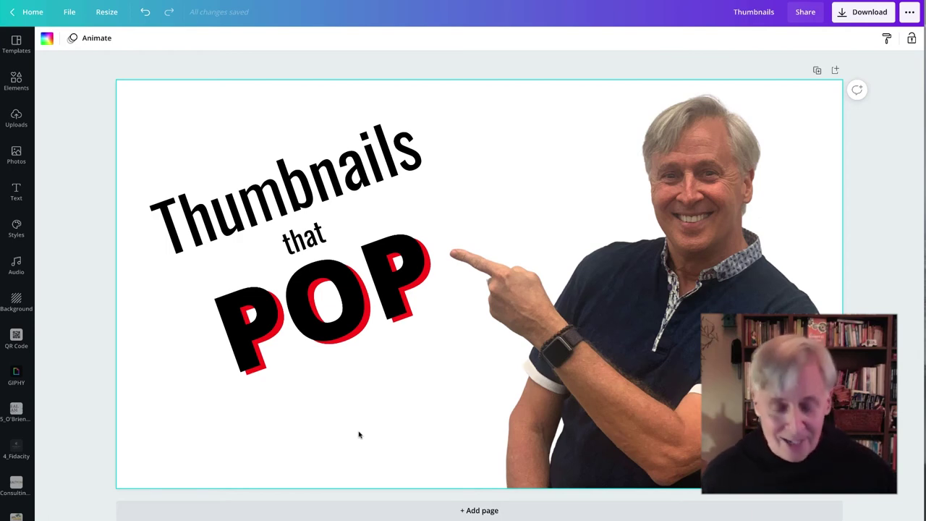
{"action": "key", "text": "ctrl+v"}
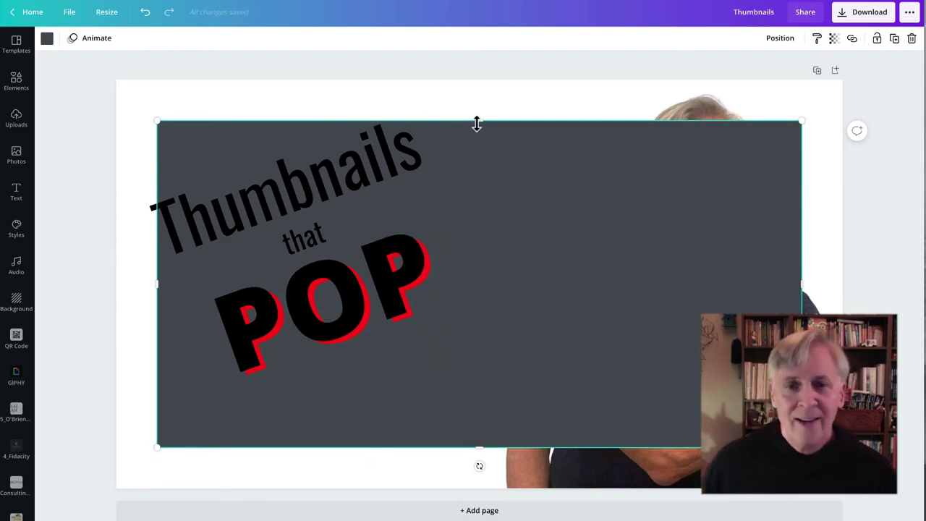
{"action": "left_click", "coordinate": [47, 39]}
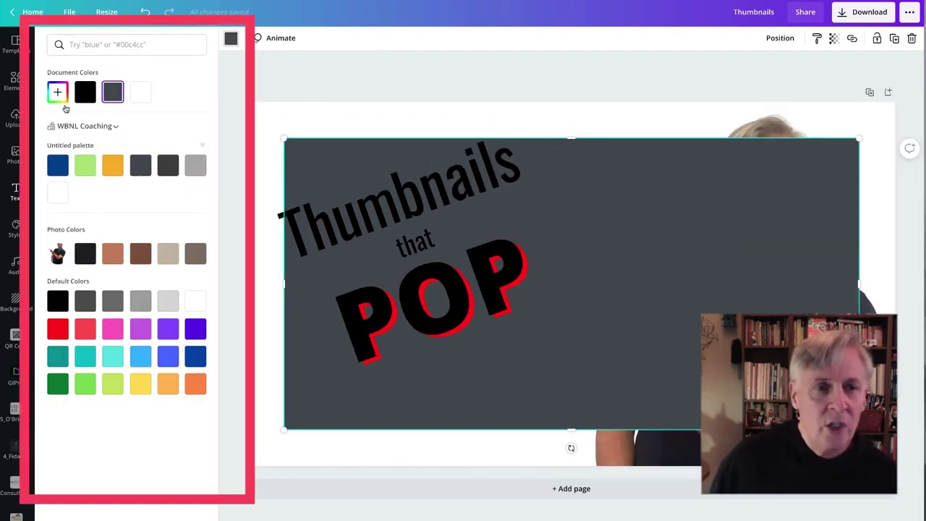
{"action": "left_click", "coordinate": [86, 169]}
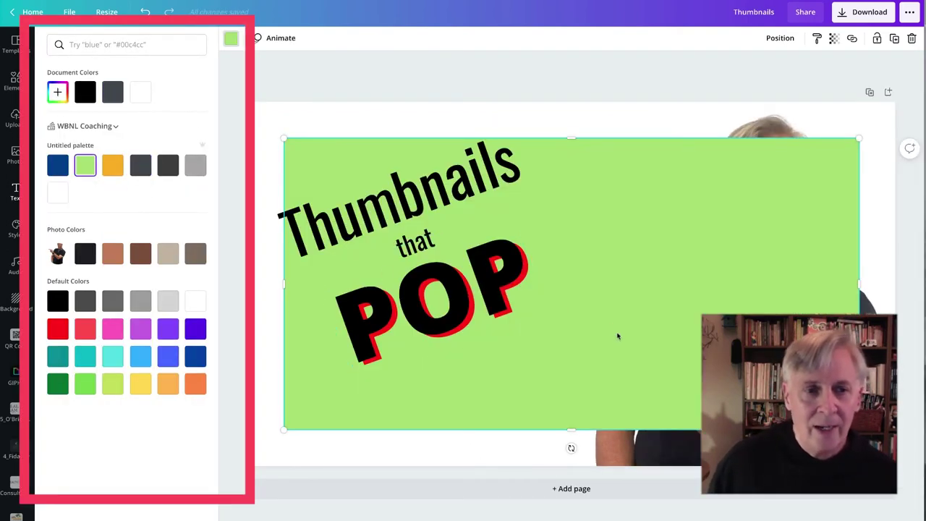
Step: Tilt the green block about 30°, stretch it over the lower left, and send it to the back
{"action": "left_click_drag", "start_coordinate": [618, 335], "coordinate": [548, 341]}
{"action": "left_click_drag", "start_coordinate": [498, 461], "coordinate": [426, 468]}
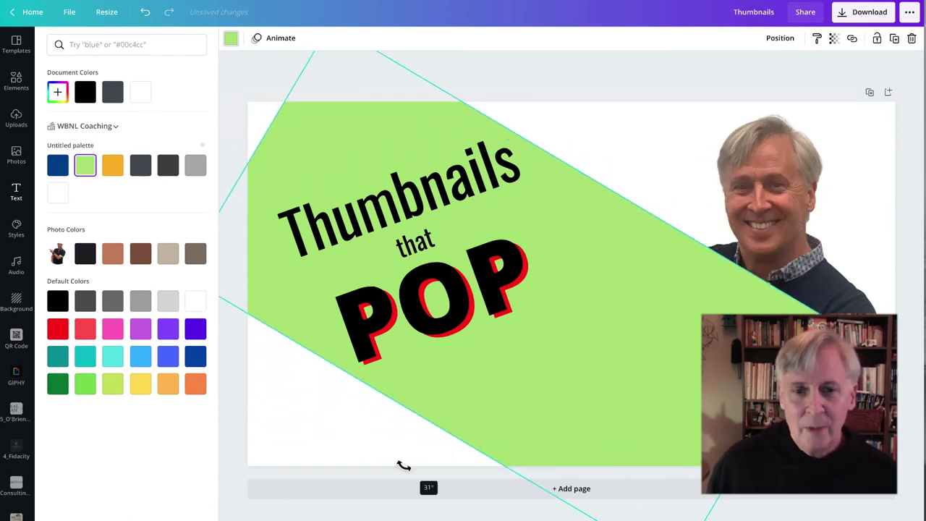
{"action": "left_click_drag", "start_coordinate": [432, 421], "coordinate": [340, 494]}
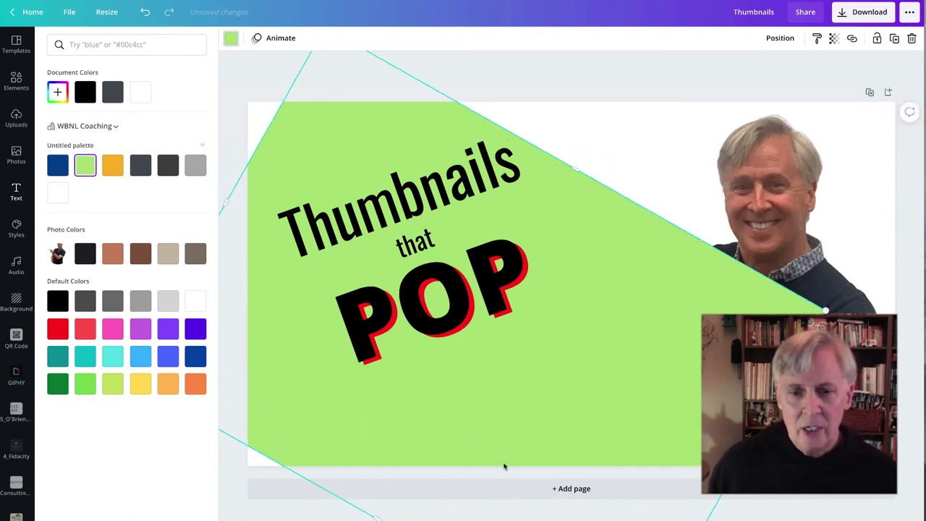
{"action": "left_click_drag", "start_coordinate": [695, 399], "coordinate": [597, 411]}
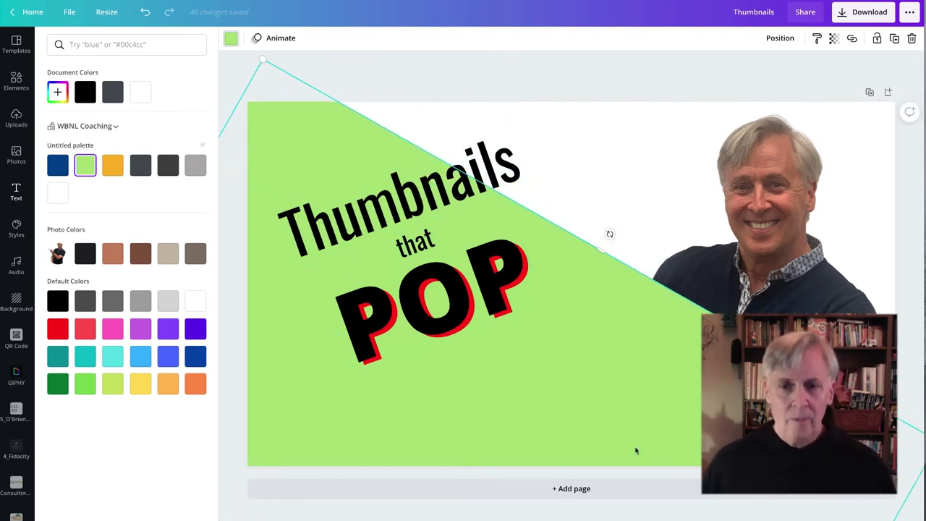
{"action": "left_click", "coordinate": [772, 38]}
{"action": "left_click", "coordinate": [739, 89]}
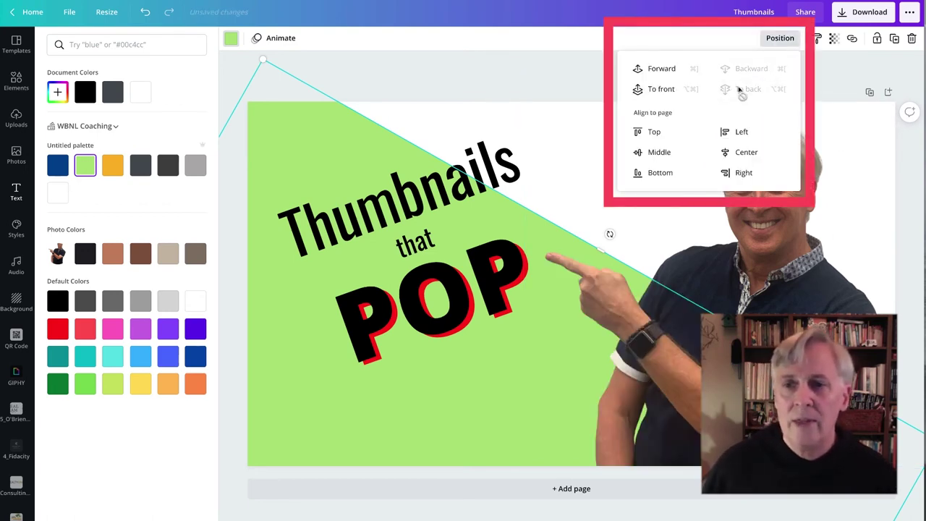
{"action": "left_click", "coordinate": [547, 80]}
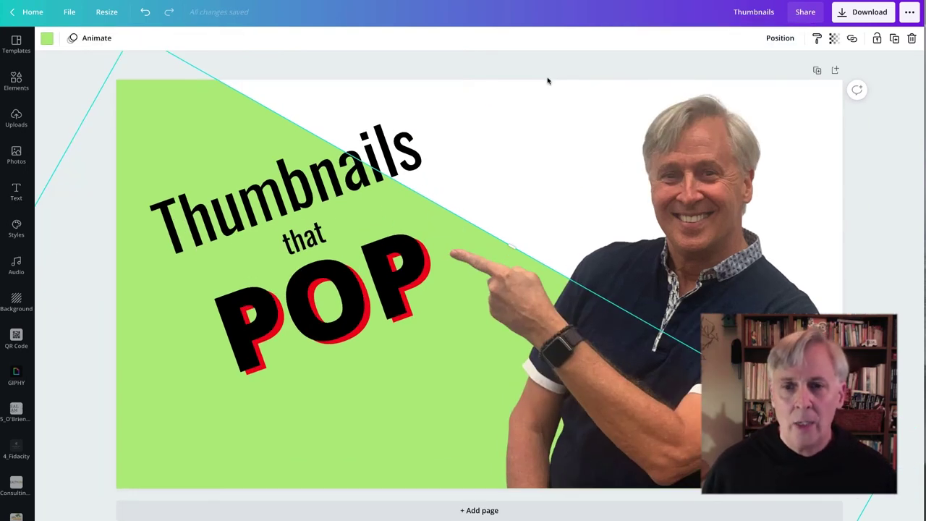
{"action": "left_click", "coordinate": [876, 191]}
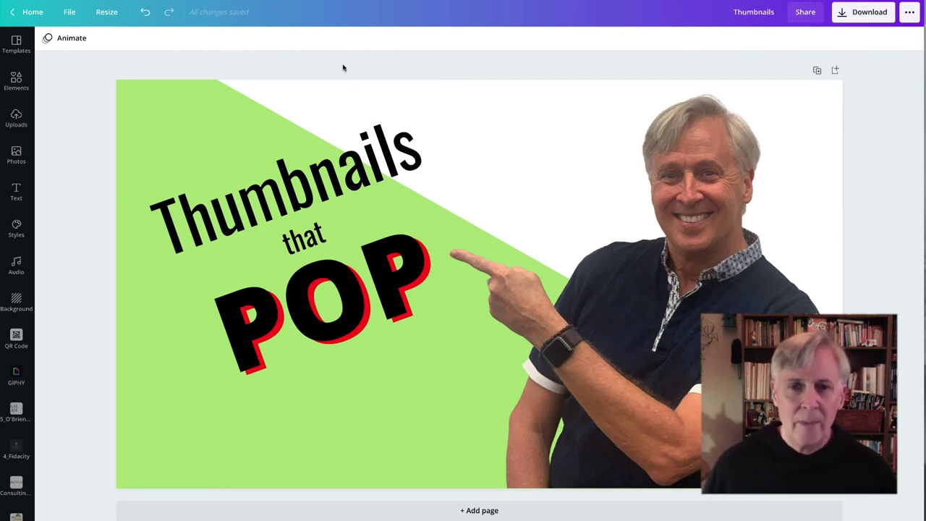
Step: Add a large dark blue circle over the man's head at the upper right
{"action": "key", "text": "c"}
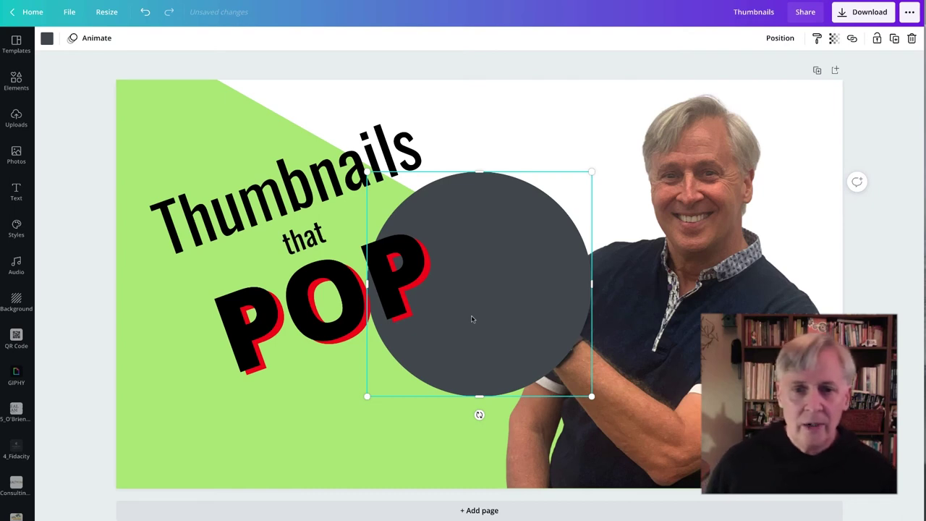
{"action": "left_click_drag", "start_coordinate": [472, 319], "coordinate": [697, 236]}
{"action": "left_click_drag", "start_coordinate": [817, 318], "coordinate": [915, 416]}
{"action": "left_click_drag", "start_coordinate": [856, 103], "coordinate": [835, 94]}
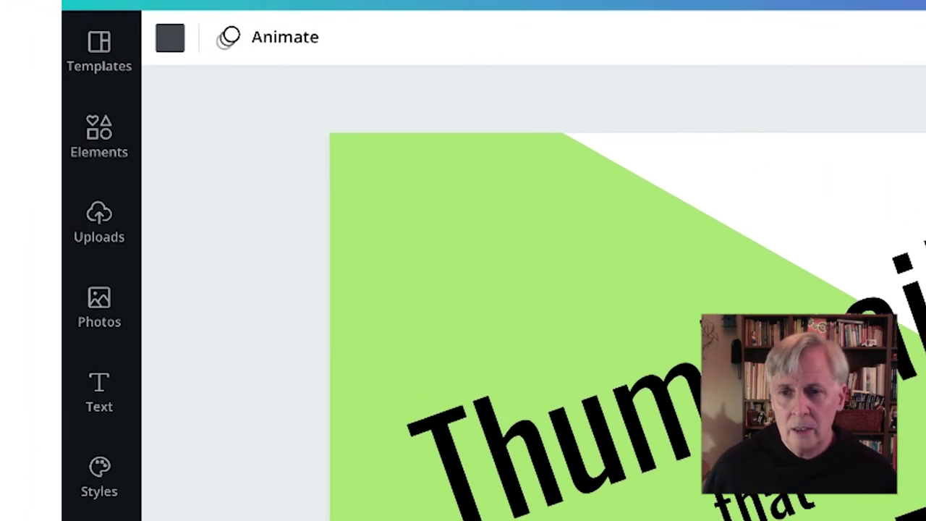
{"action": "left_click", "coordinate": [170, 37]}
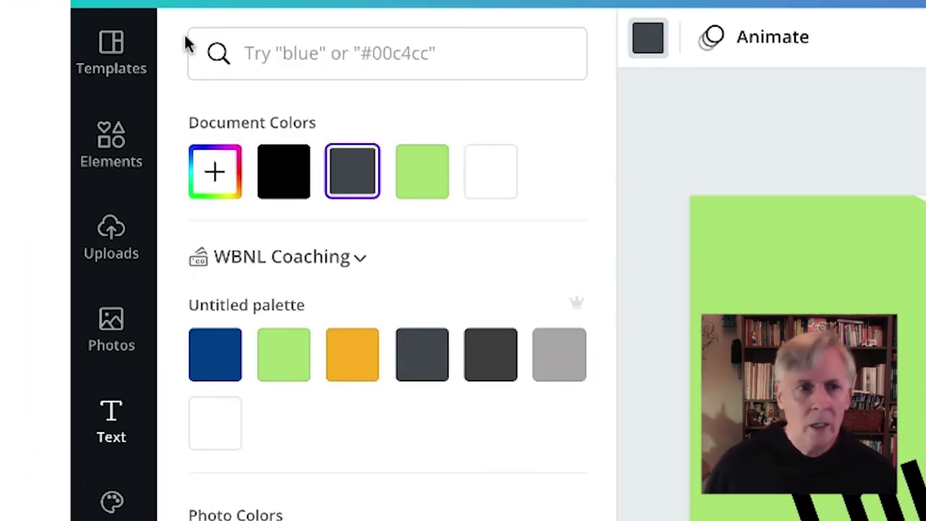
{"action": "left_click", "coordinate": [215, 354]}
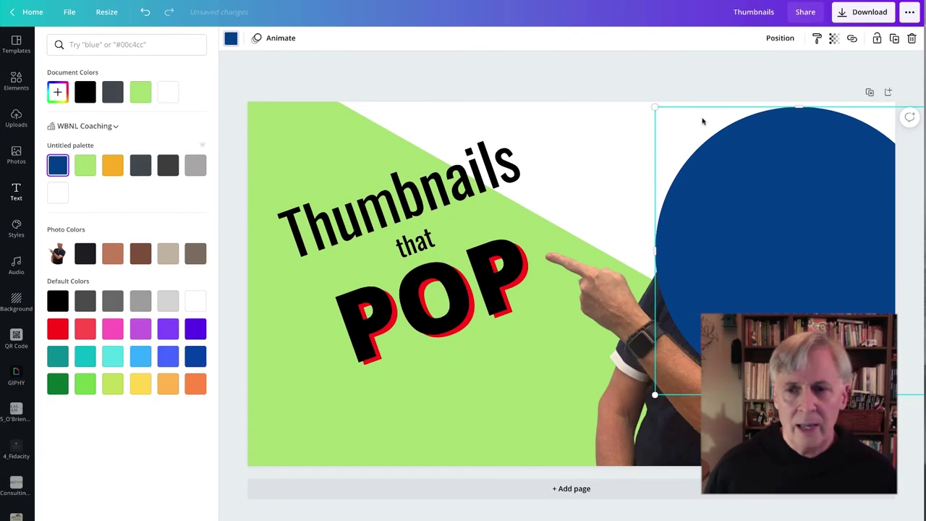
Step: Send the blue circle behind the man's photo, shift the photo slightly right, and paste a rectangle
{"action": "left_click", "coordinate": [779, 38]}
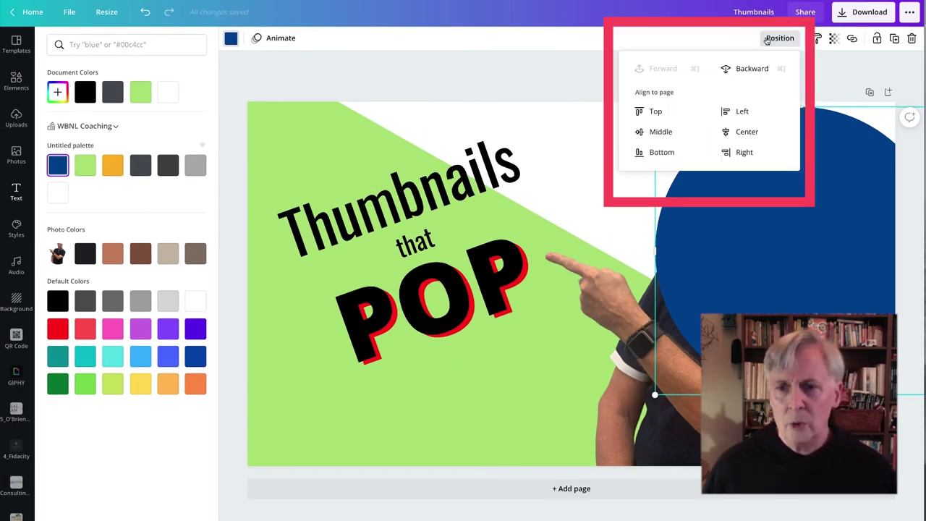
{"action": "left_click", "coordinate": [747, 70]}
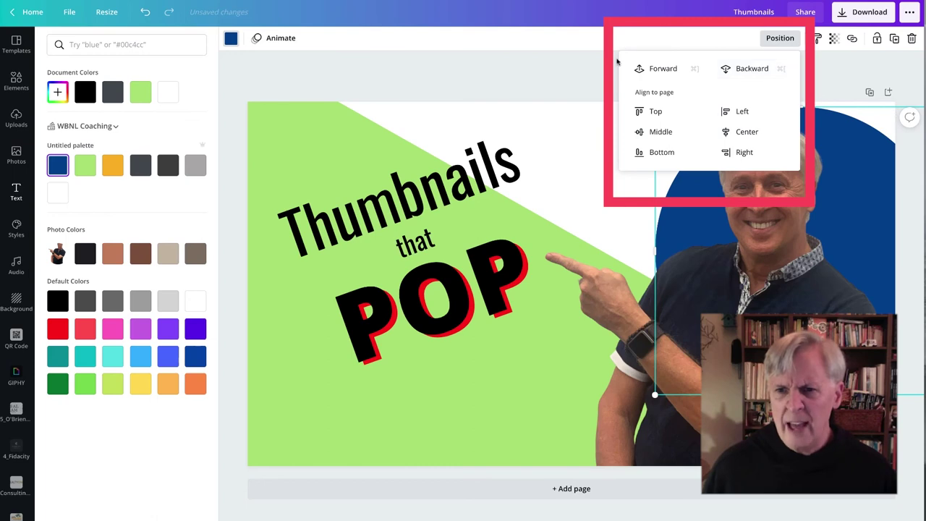
{"action": "left_click", "coordinate": [578, 149]}
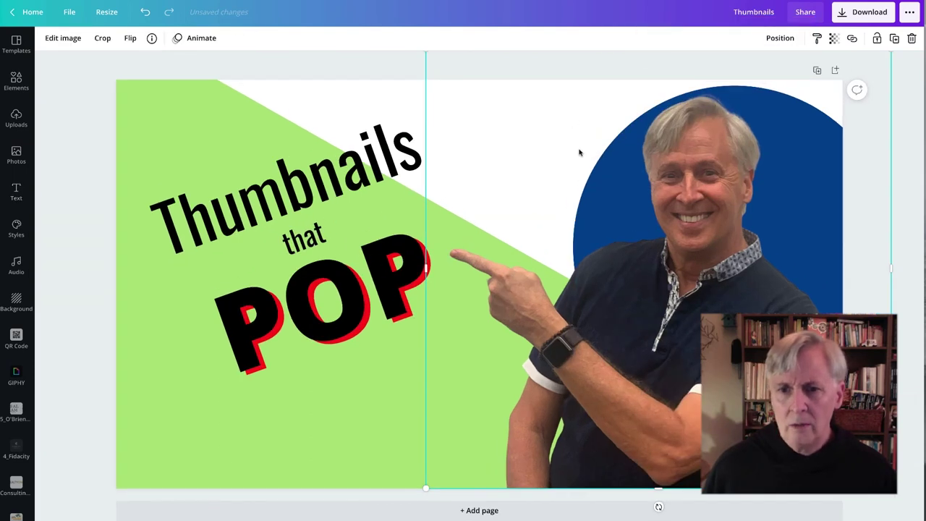
{"action": "left_click_drag", "start_coordinate": [452, 295], "coordinate": [464, 295]}
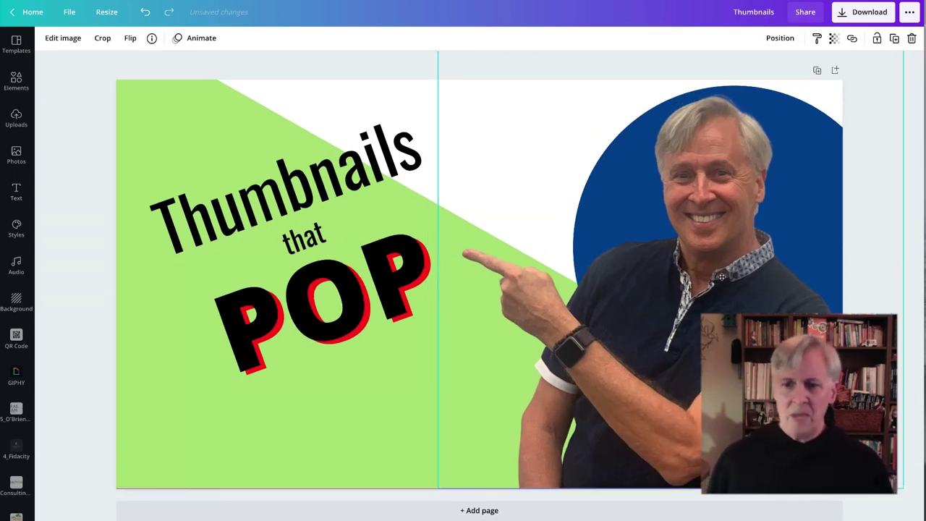
{"action": "left_click", "coordinate": [310, 59]}
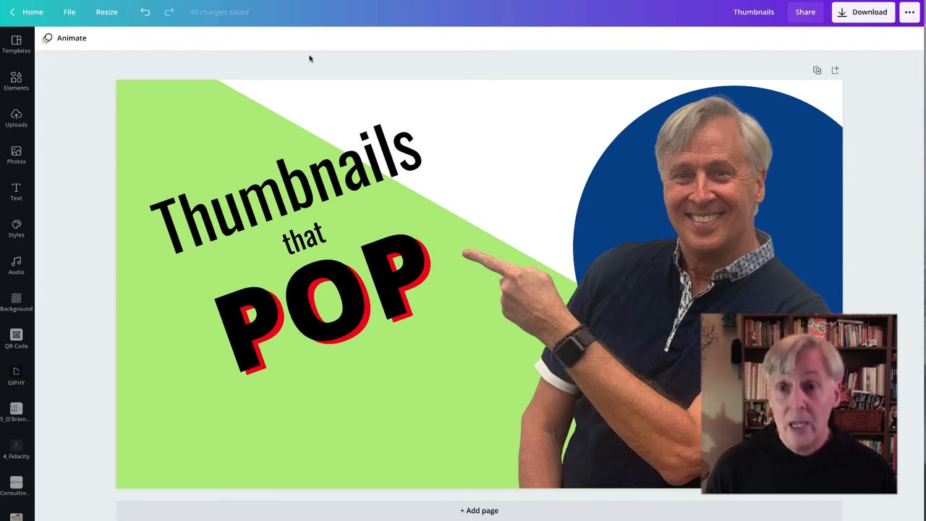
{"action": "key", "text": "ctrl+v"}
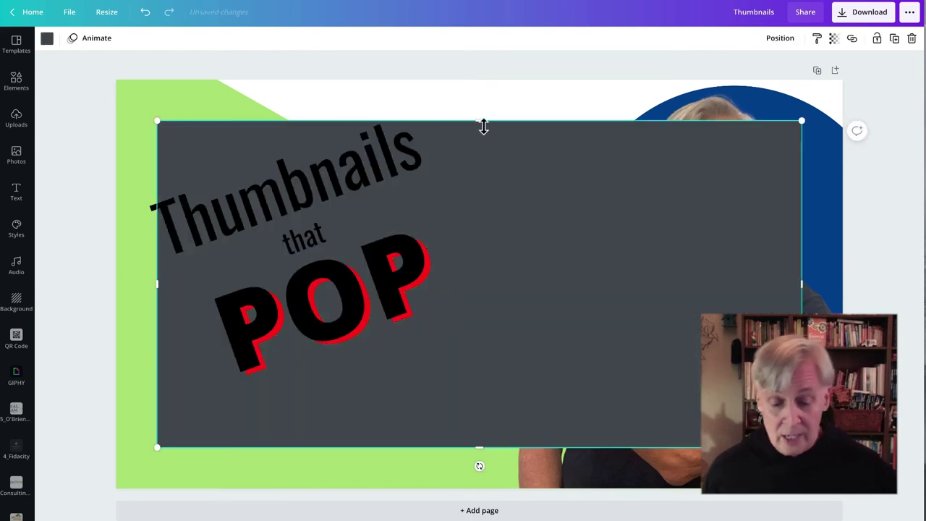
Step: Shape the rectangle into a half-width dark blue bar tilted about -21° below POP
{"action": "left_click_drag", "start_coordinate": [484, 121], "coordinate": [467, 383]}
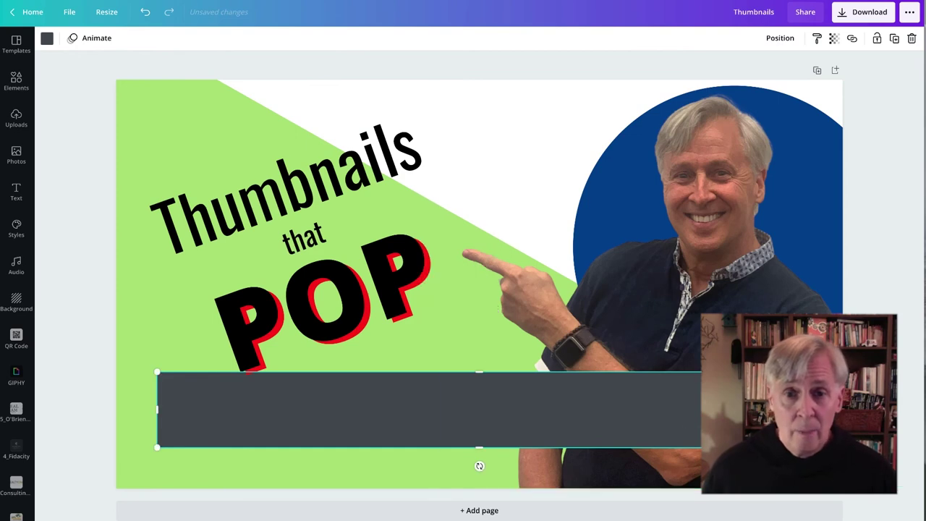
{"action": "left_click_drag", "start_coordinate": [701, 410], "coordinate": [455, 409]}
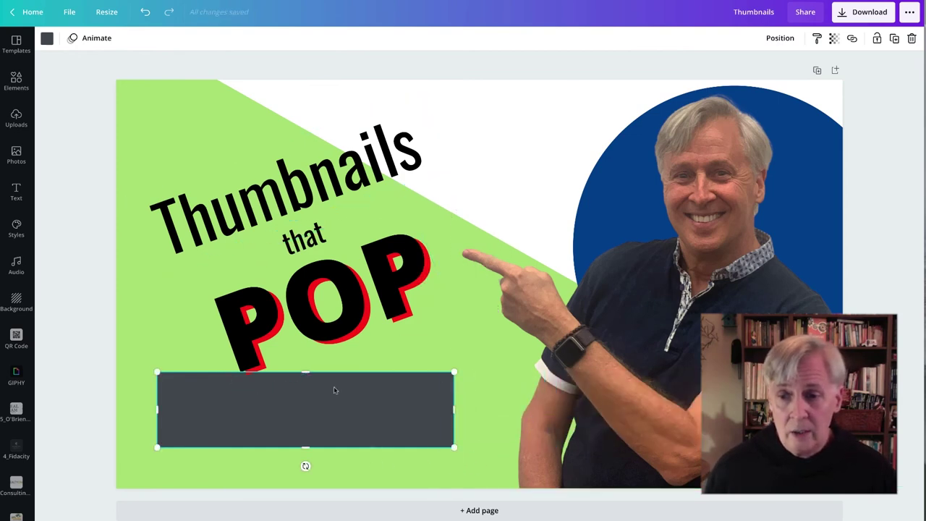
{"action": "left_click_drag", "start_coordinate": [307, 465], "coordinate": [301, 209]}
{"action": "left_click", "coordinate": [46, 37]}
{"action": "left_click", "coordinate": [57, 165]}
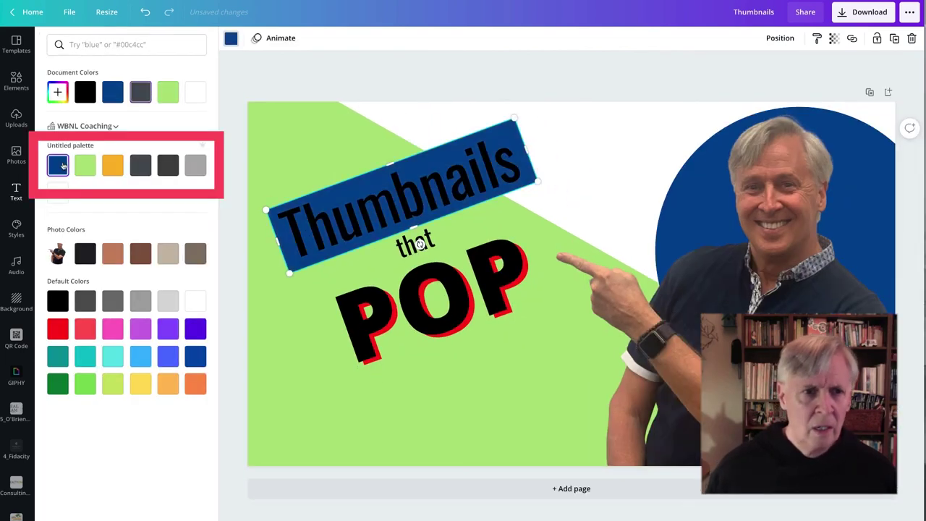
Step: Layer the blue bar above the green background and make the Thumbnails text white
{"action": "left_click", "coordinate": [781, 39]}
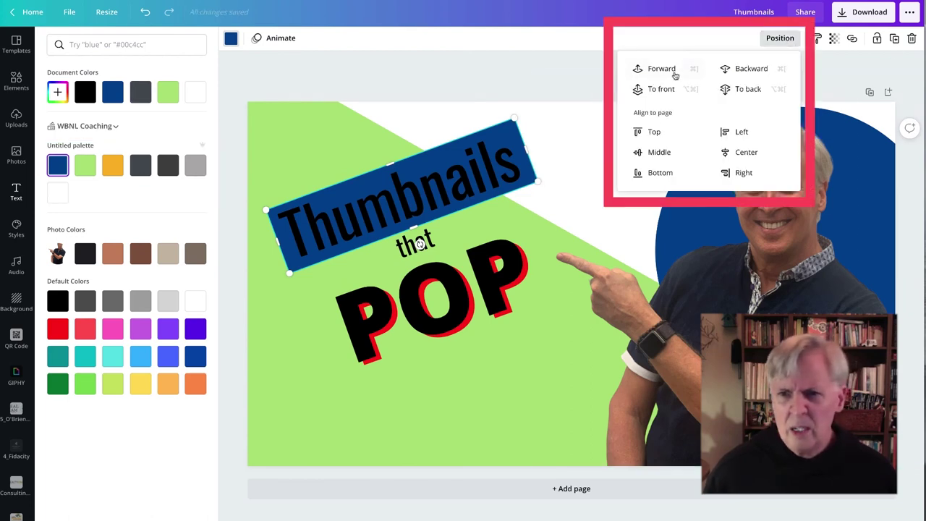
{"action": "left_click", "coordinate": [750, 70]}
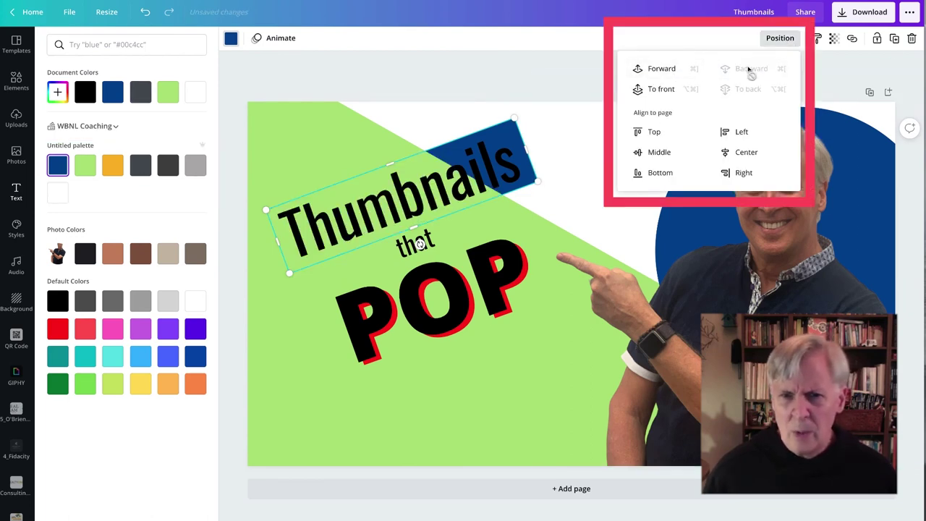
{"action": "left_click", "coordinate": [654, 70]}
{"action": "left_click", "coordinate": [376, 213]}
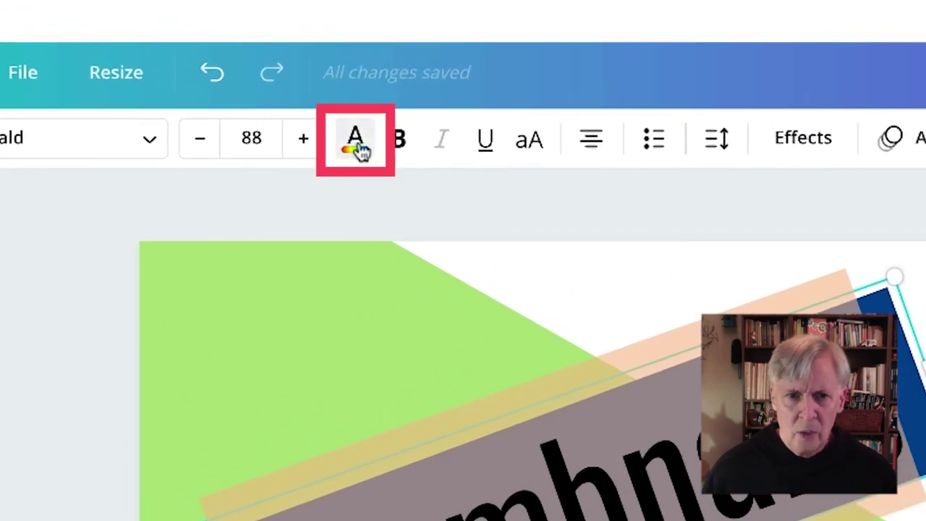
{"action": "left_click", "coordinate": [246, 66]}
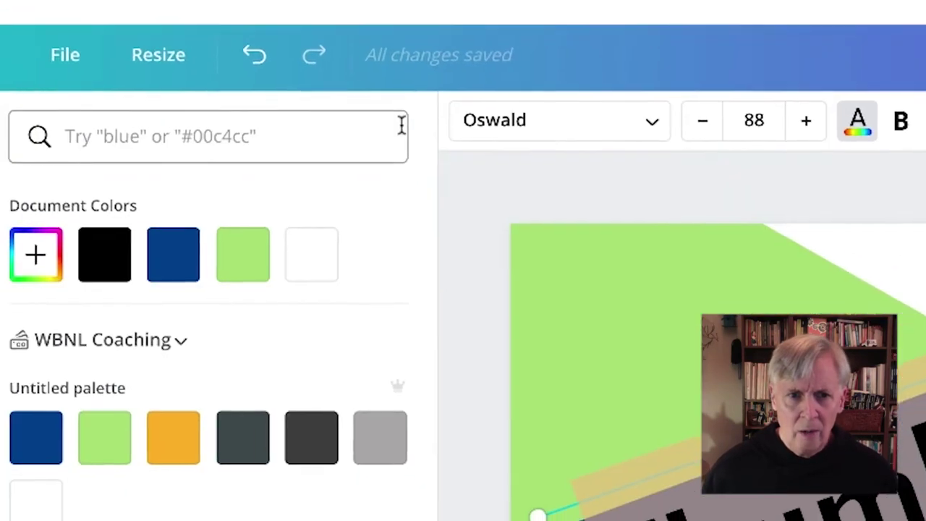
{"action": "left_click", "coordinate": [32, 508]}
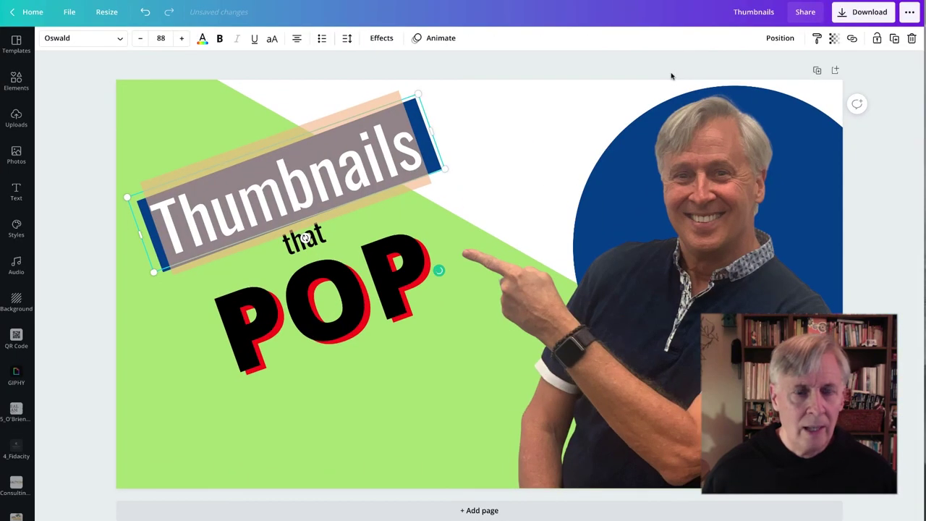
{"action": "left_click", "coordinate": [602, 115]}
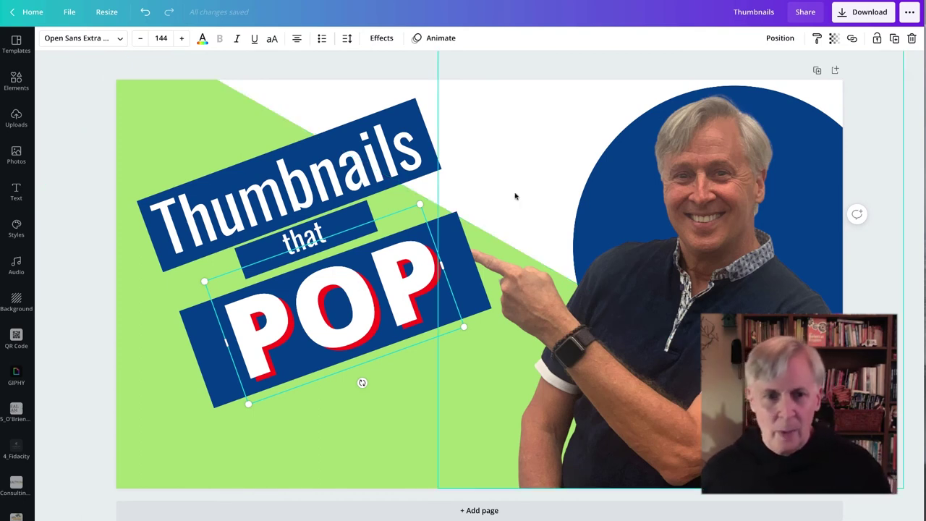
{"action": "left_click", "coordinate": [505, 150]}
Step: Add a thick solid orange line along the bottom edge of the thumbnail
{"action": "left_click", "coordinate": [419, 75]}
{"action": "key", "text": "l"}
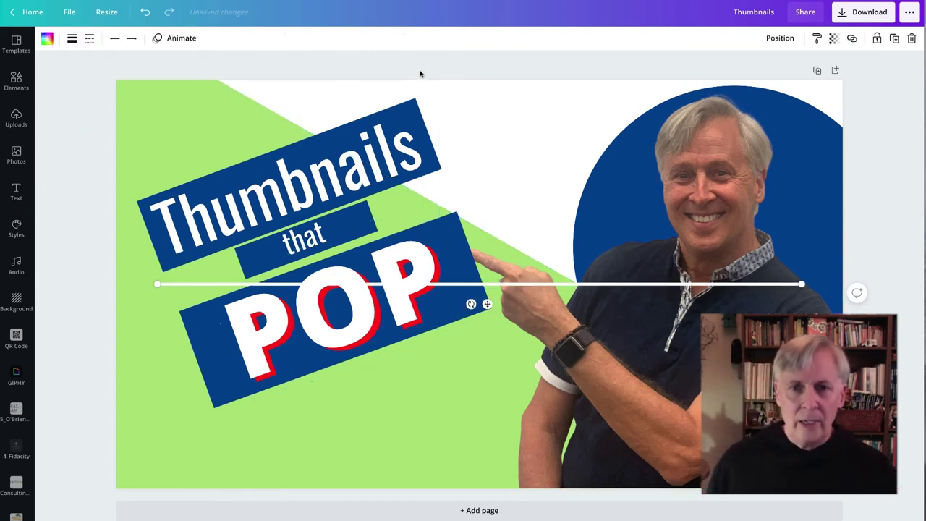
{"action": "left_click_drag", "start_coordinate": [486, 304], "coordinate": [477, 466]}
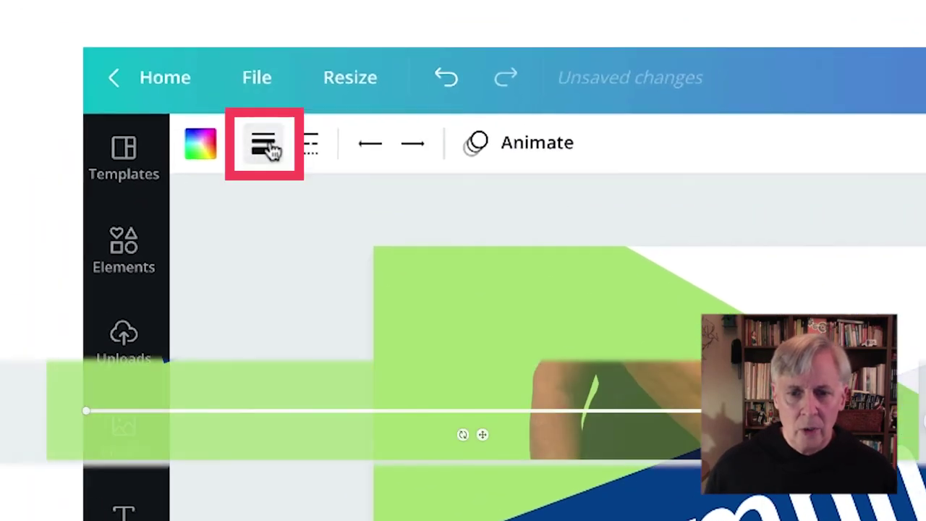
{"action": "left_click", "coordinate": [72, 38]}
{"action": "left_click_drag", "start_coordinate": [411, 221], "coordinate": [494, 231]}
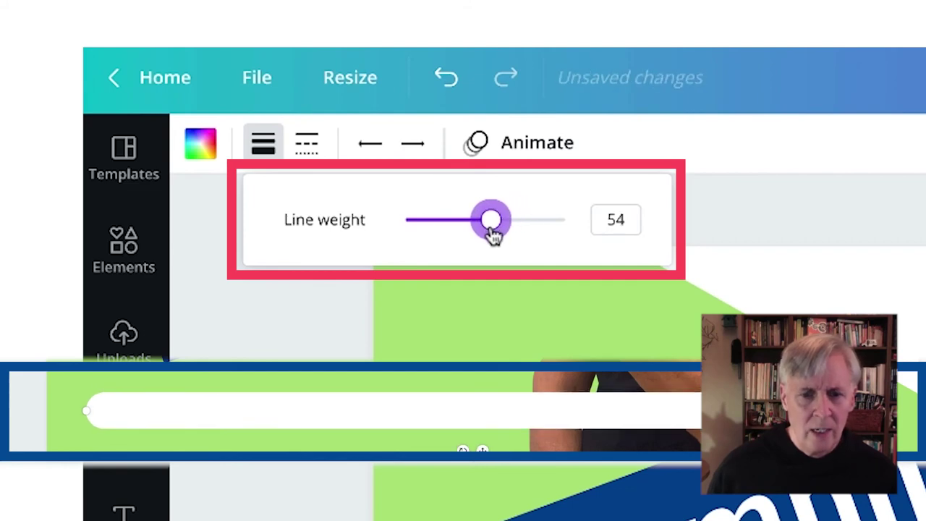
{"action": "left_click", "coordinate": [306, 143]}
{"action": "left_click", "coordinate": [374, 231]}
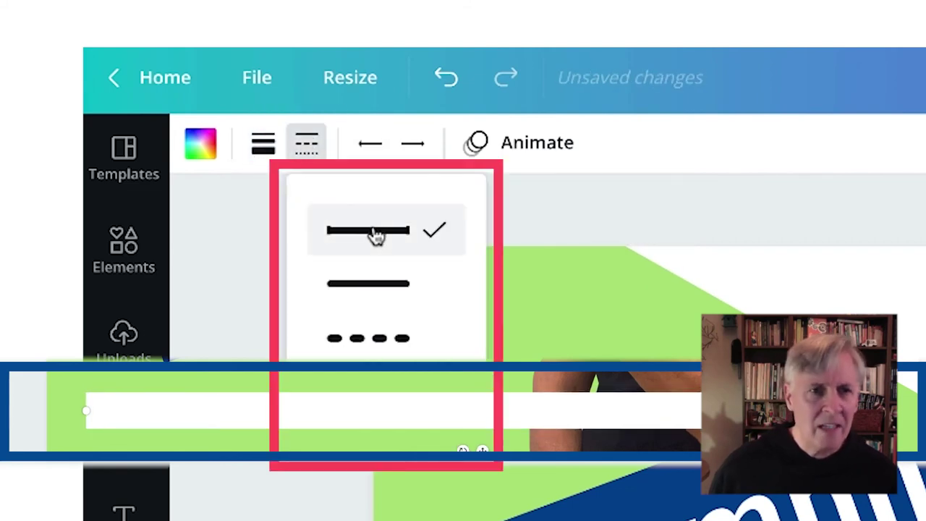
{"action": "left_click", "coordinate": [202, 143]}
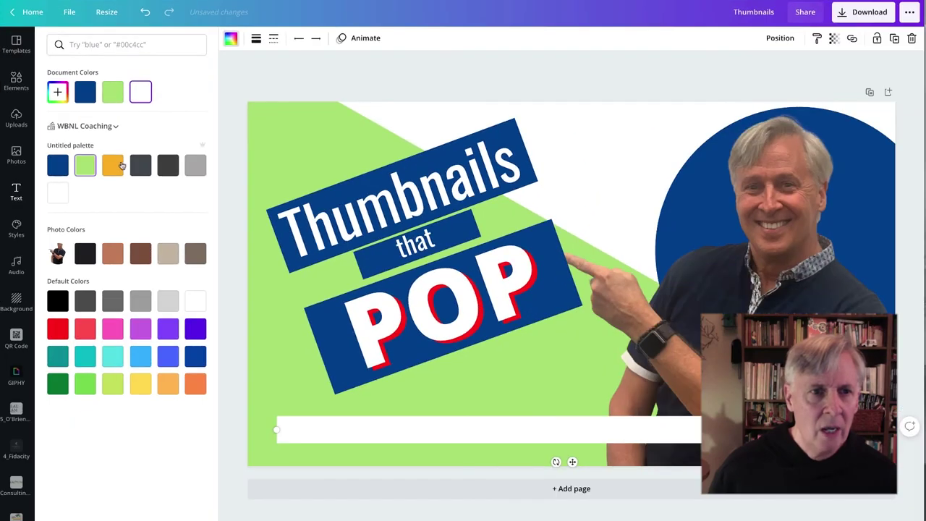
{"action": "left_click", "coordinate": [115, 165]}
{"action": "left_click_drag", "start_coordinate": [420, 434], "coordinate": [397, 458]}
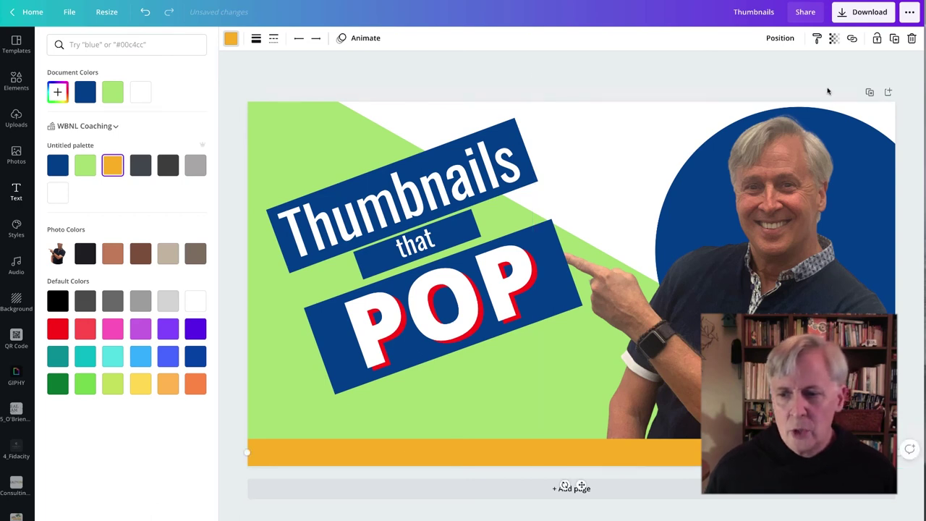
Step: Send the orange bar behind the photo and bring the man's photo to the front
{"action": "left_click", "coordinate": [778, 38]}
{"action": "left_click", "coordinate": [739, 69]}
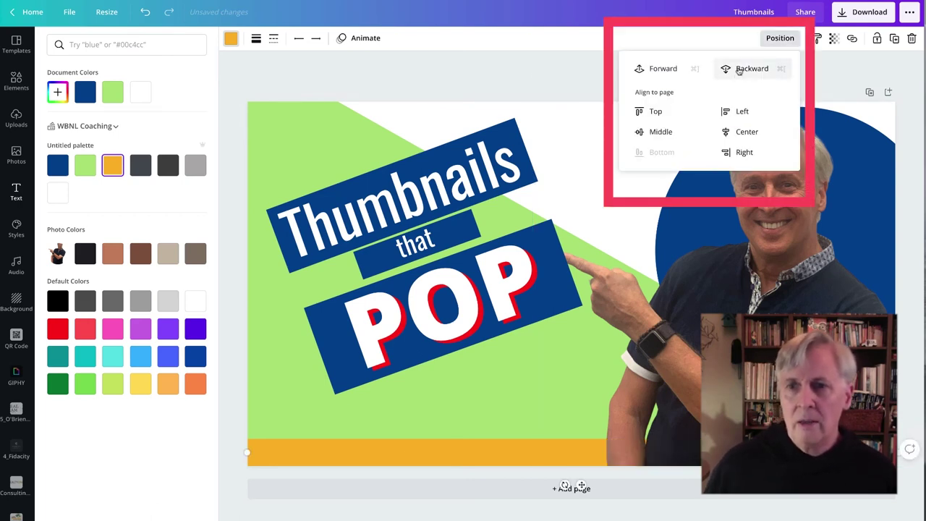
{"action": "left_click", "coordinate": [533, 63]}
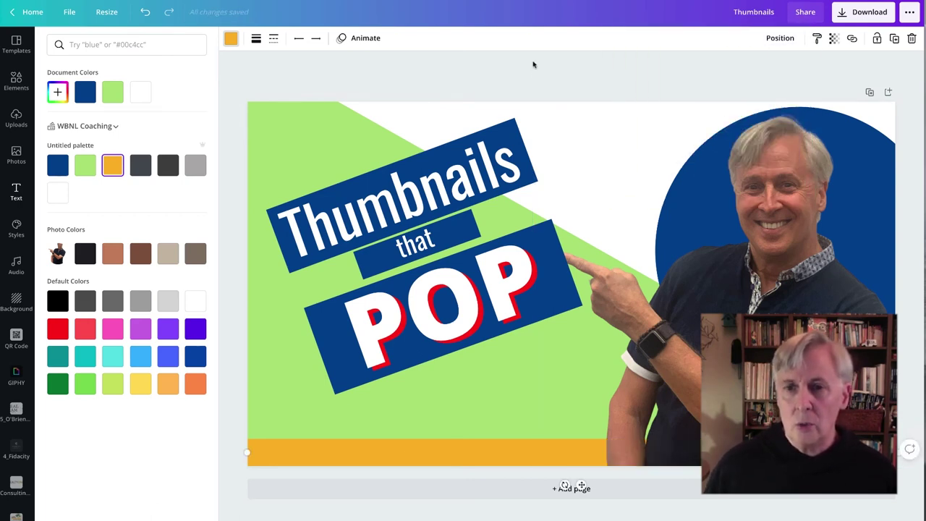
{"action": "left_click", "coordinate": [644, 346]}
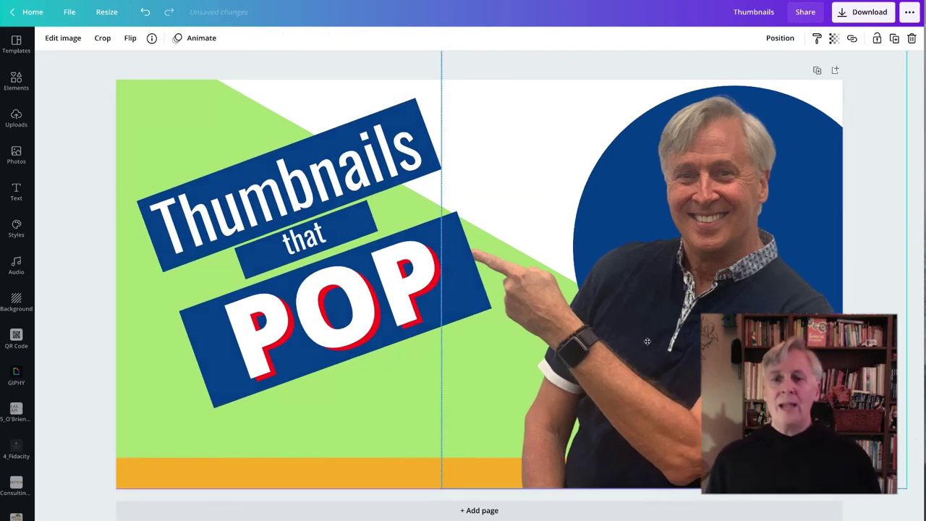
{"action": "left_click", "coordinate": [780, 38]}
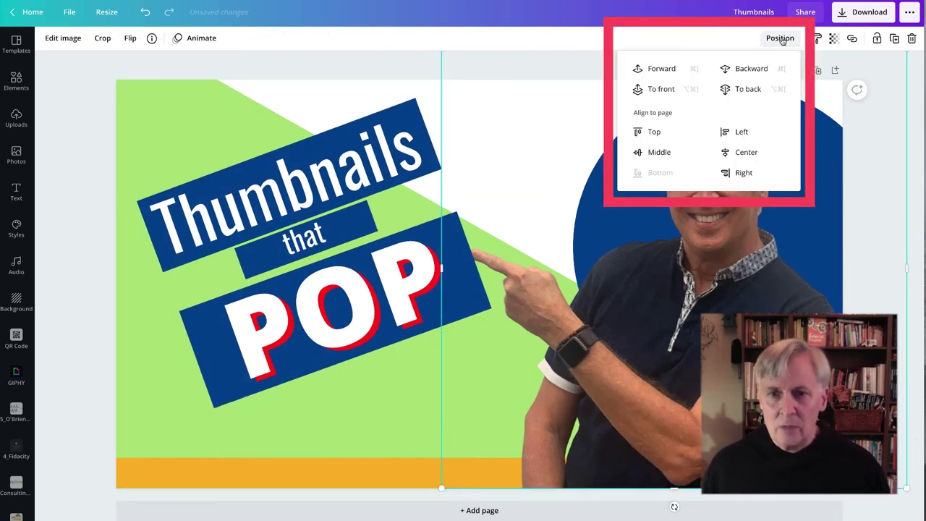
{"action": "left_click", "coordinate": [651, 90]}
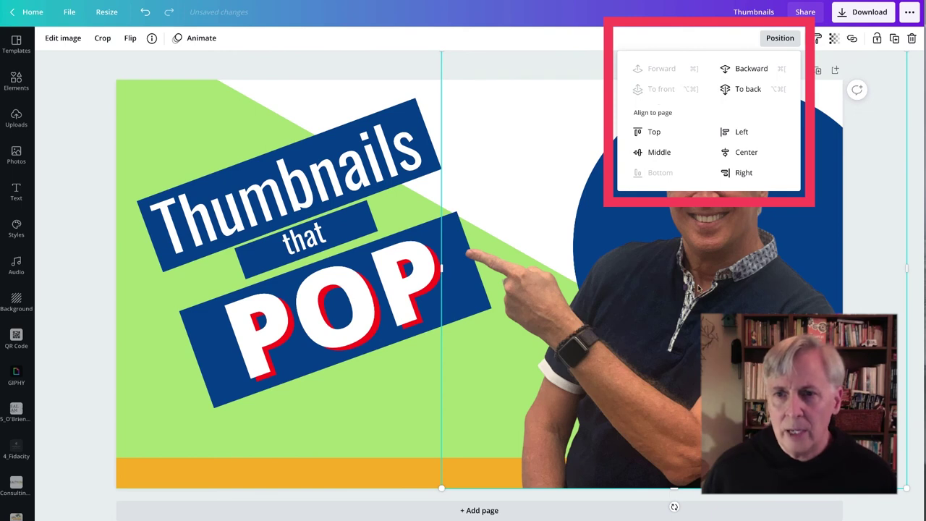
{"action": "key", "text": "Escape"}
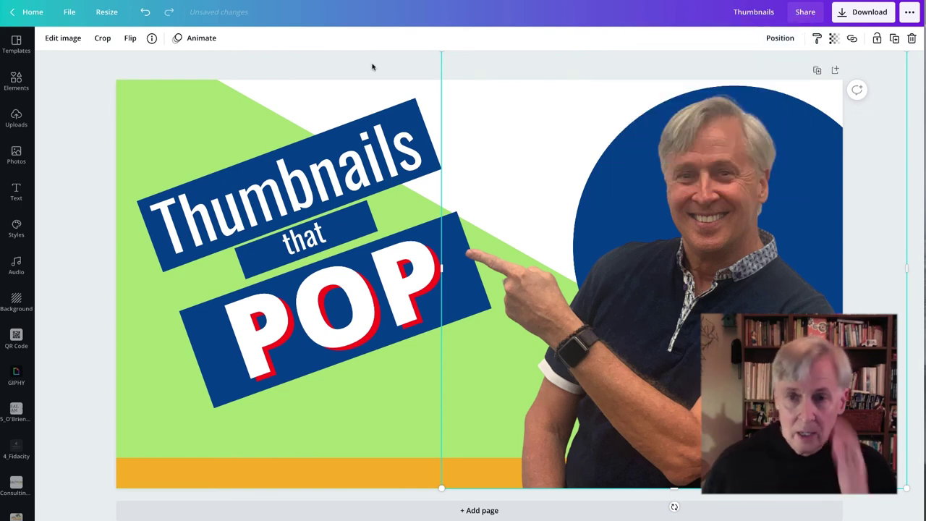
{"action": "left_click", "coordinate": [12, 81]}
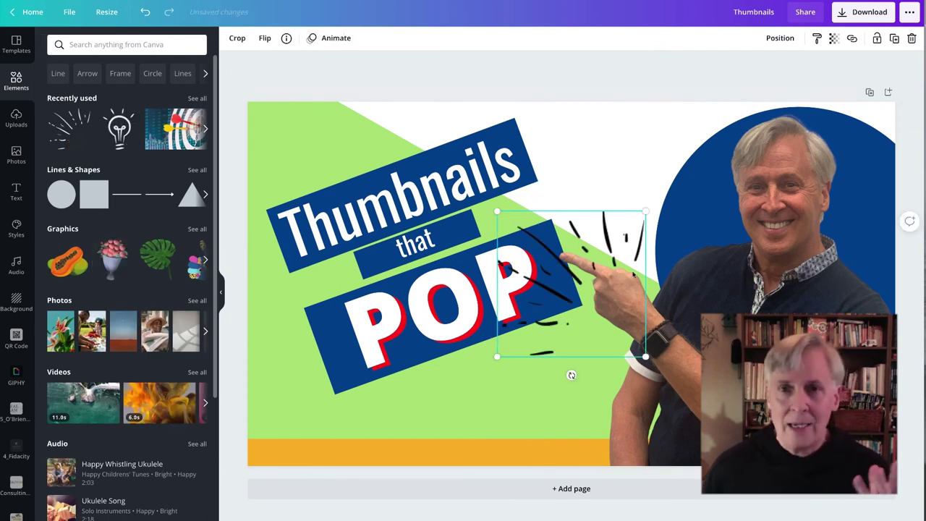
Step: Place orange burst lines on POP's left side, shrinking and slightly tilting them
{"action": "left_click_drag", "start_coordinate": [522, 280], "coordinate": [281, 302]}
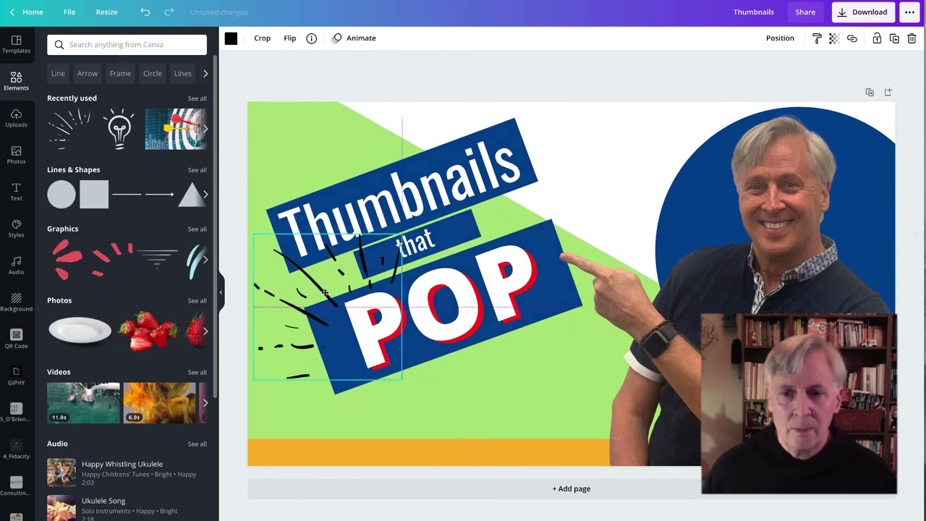
{"action": "left_click", "coordinate": [230, 38]}
{"action": "left_click", "coordinate": [167, 91]}
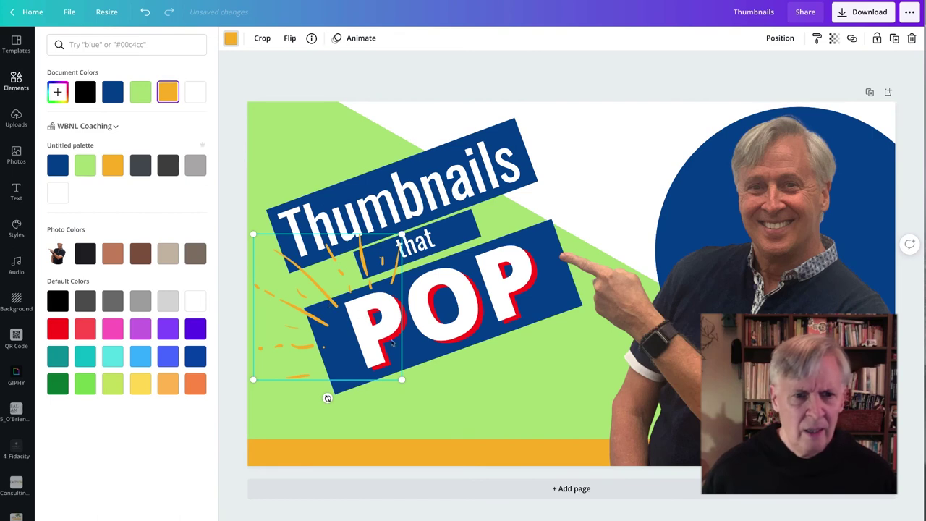
{"action": "left_click_drag", "start_coordinate": [254, 236], "coordinate": [286, 263]}
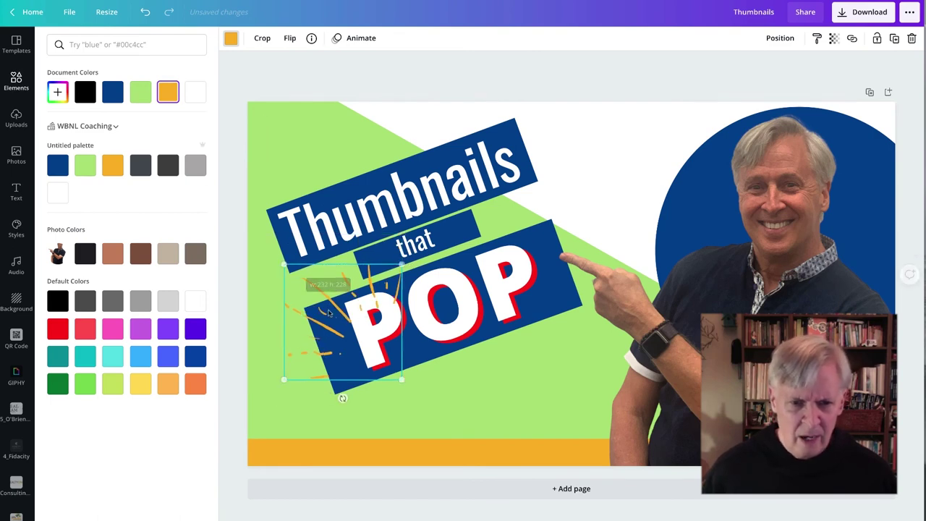
{"action": "left_click_drag", "start_coordinate": [344, 398], "coordinate": [354, 392]}
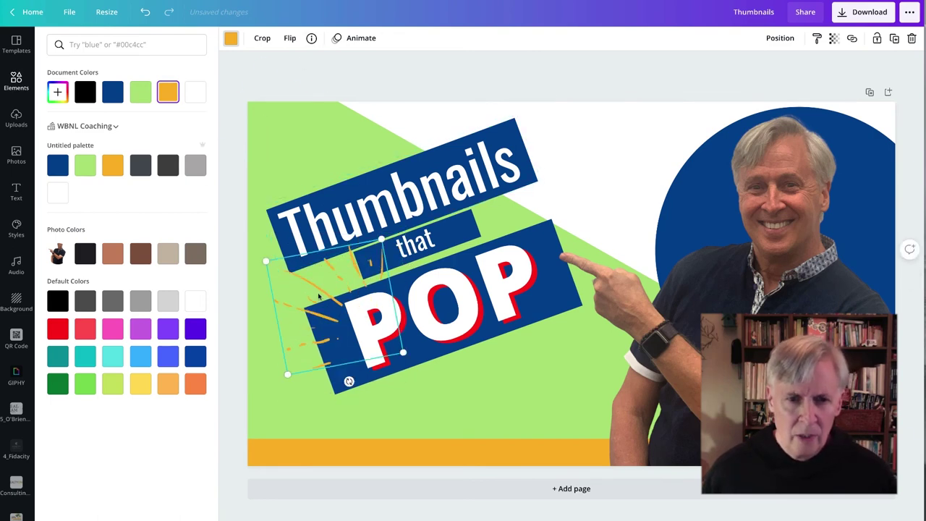
Step: Duplicate the burst lines and rotate the copy beside the pointing finger
{"action": "left_click", "coordinate": [895, 40]}
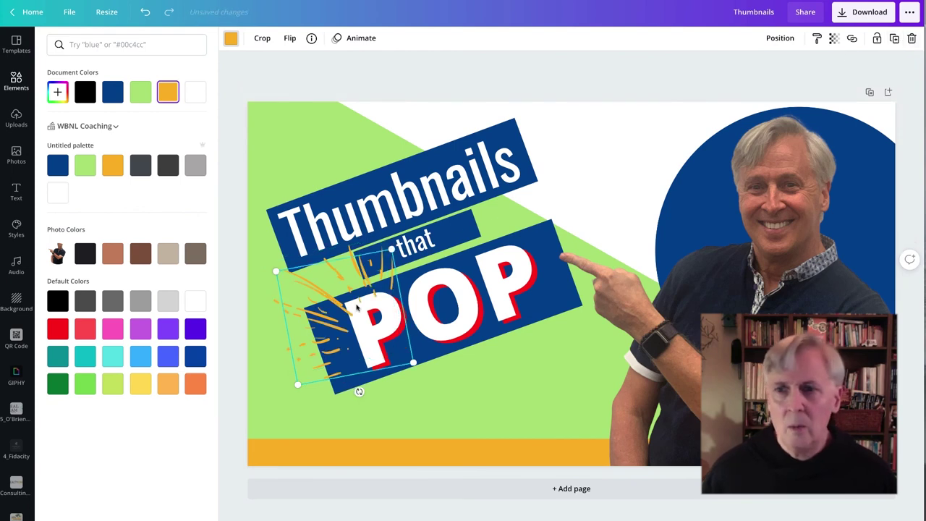
{"action": "left_click_drag", "start_coordinate": [357, 307], "coordinate": [543, 263]}
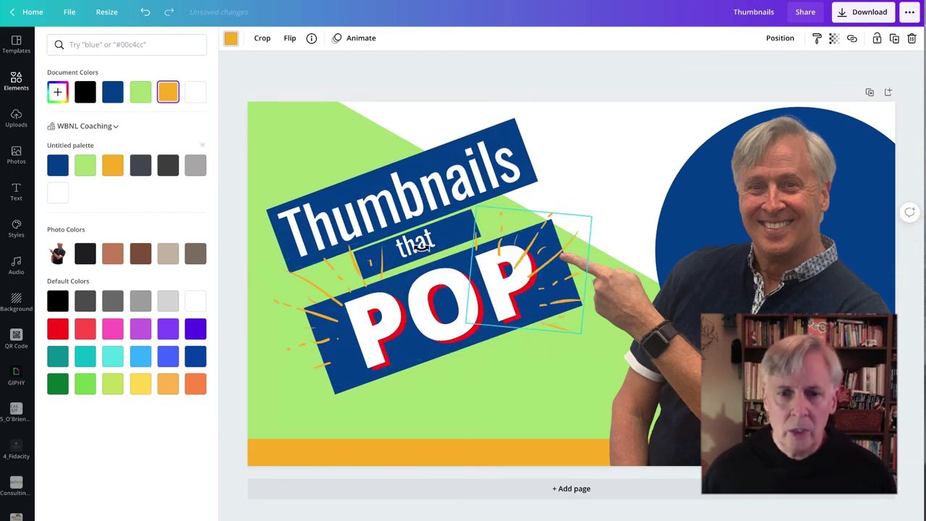
{"action": "left_click_drag", "start_coordinate": [421, 246], "coordinate": [454, 260]}
{"action": "left_click", "coordinate": [586, 70]}
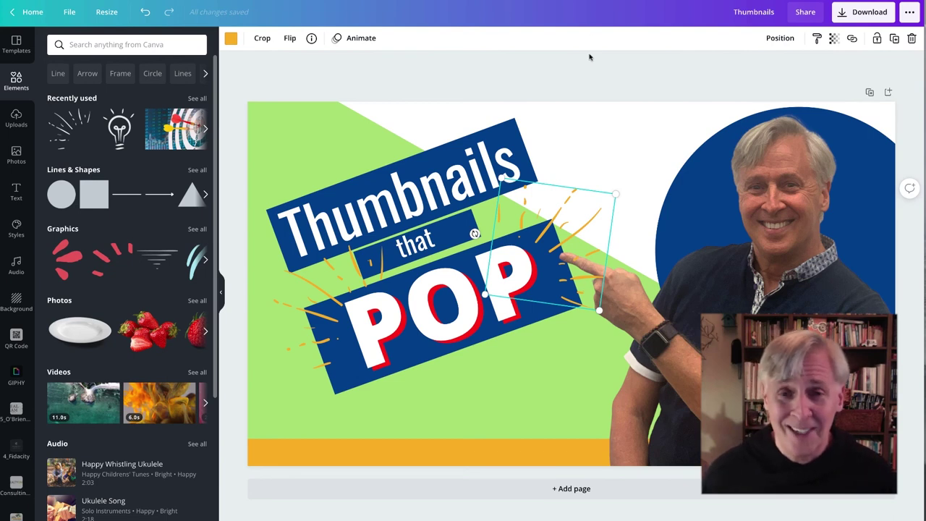
{"action": "left_click", "coordinate": [580, 129]}
{"action": "left_click", "coordinate": [502, 79]}
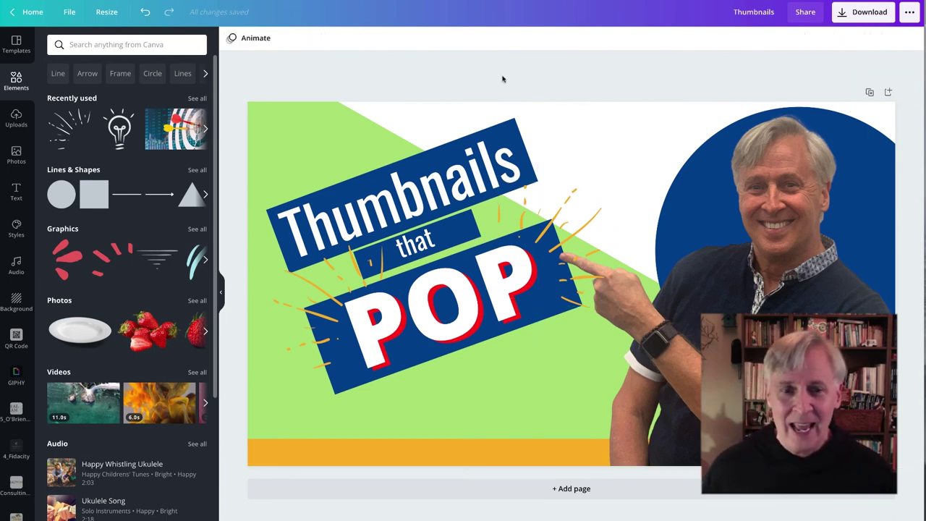